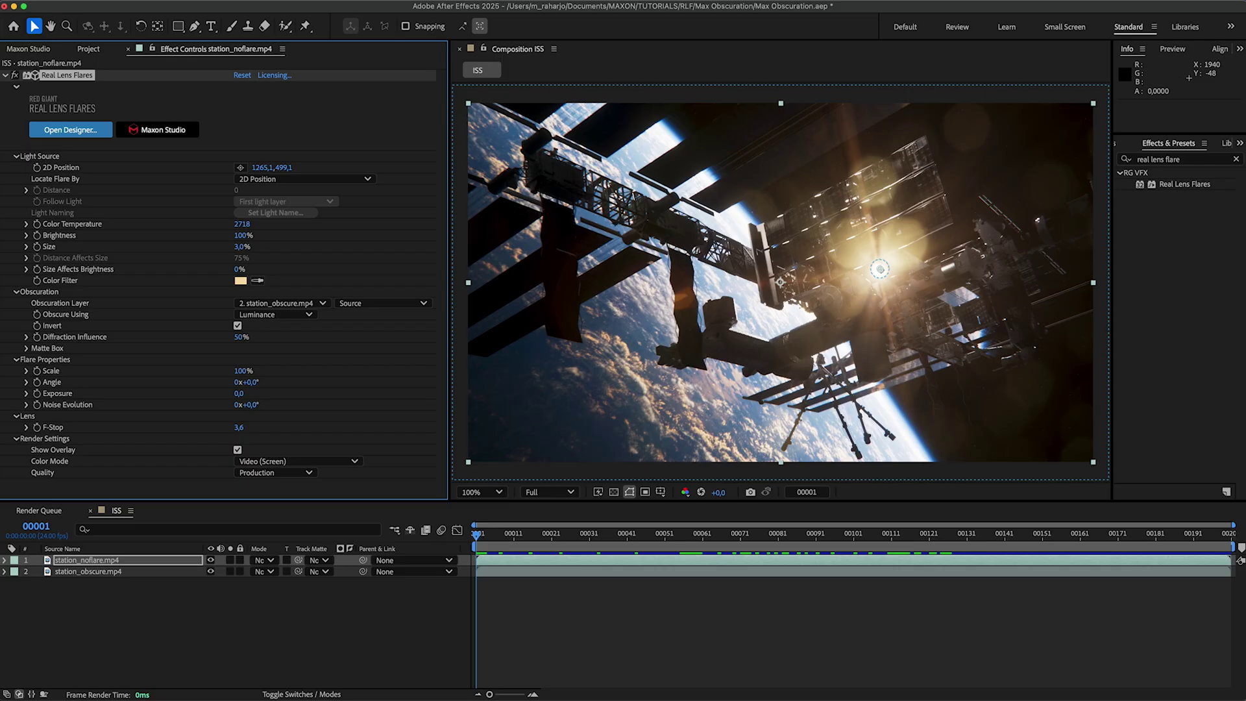
- Set the Real Lens Flares colour mode to Linear ACEScg (Add) and preview it across the shot
click(344, 464)
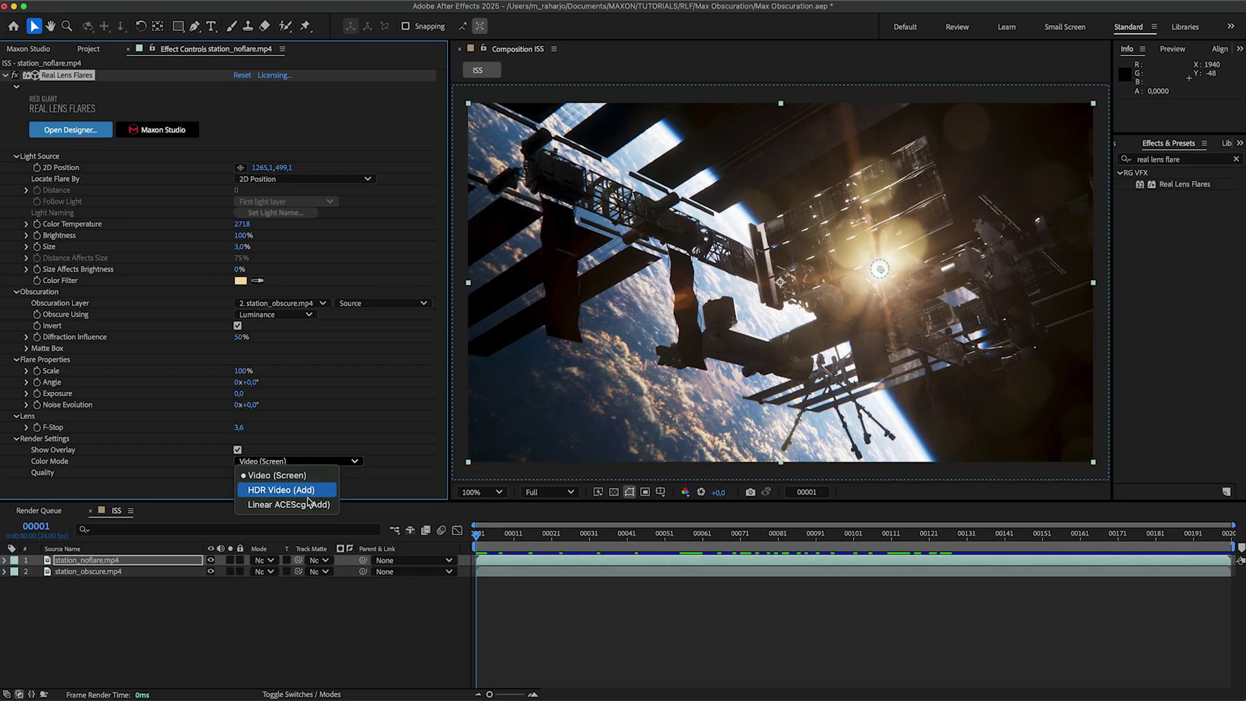
click(288, 504)
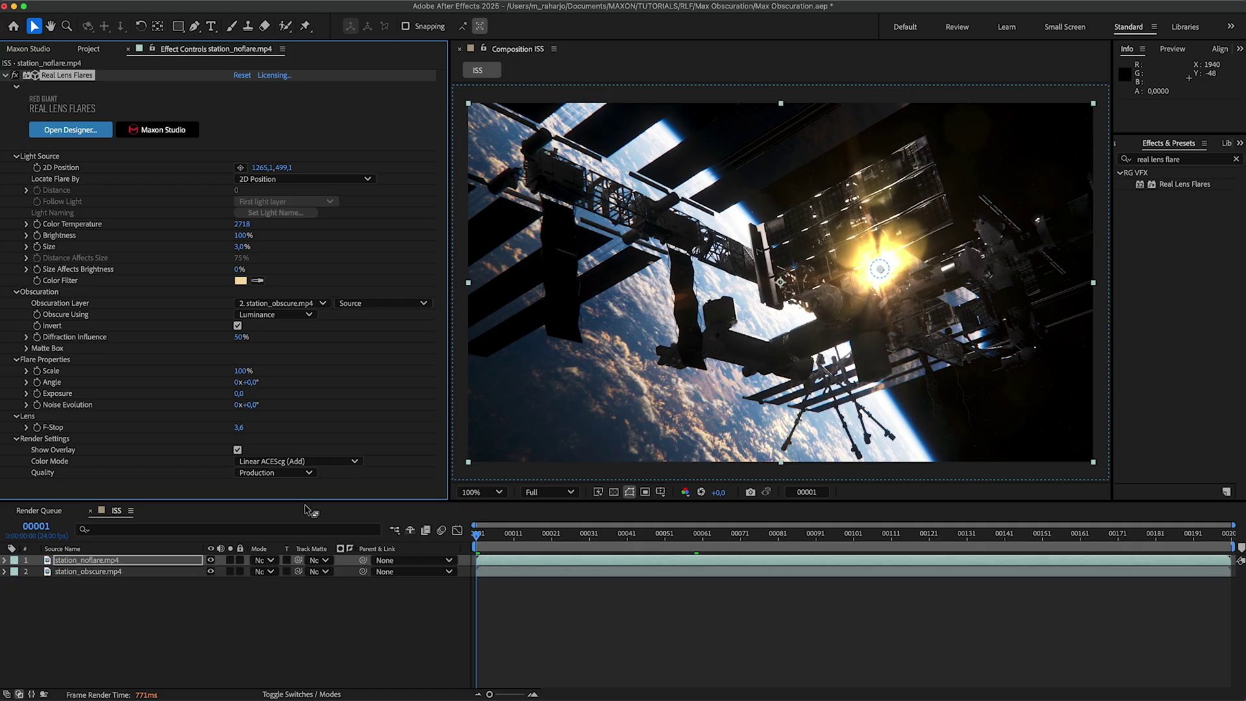
drag(525, 535, 752, 537)
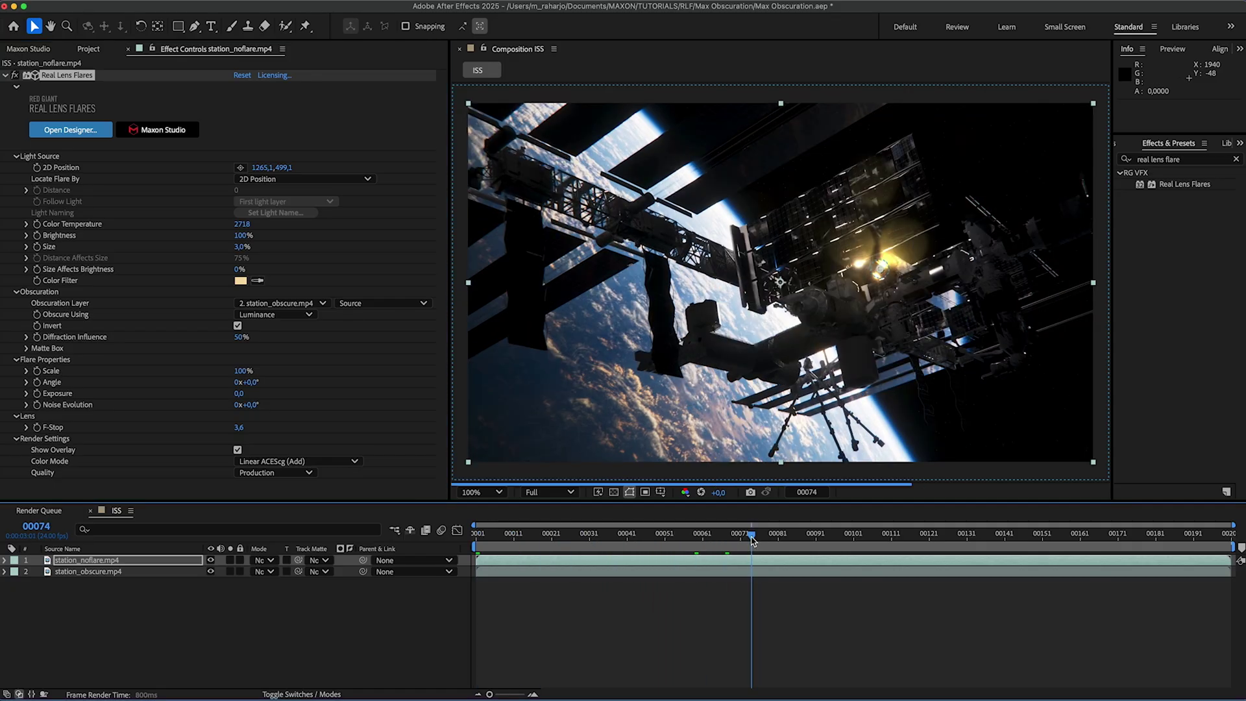
click(1228, 534)
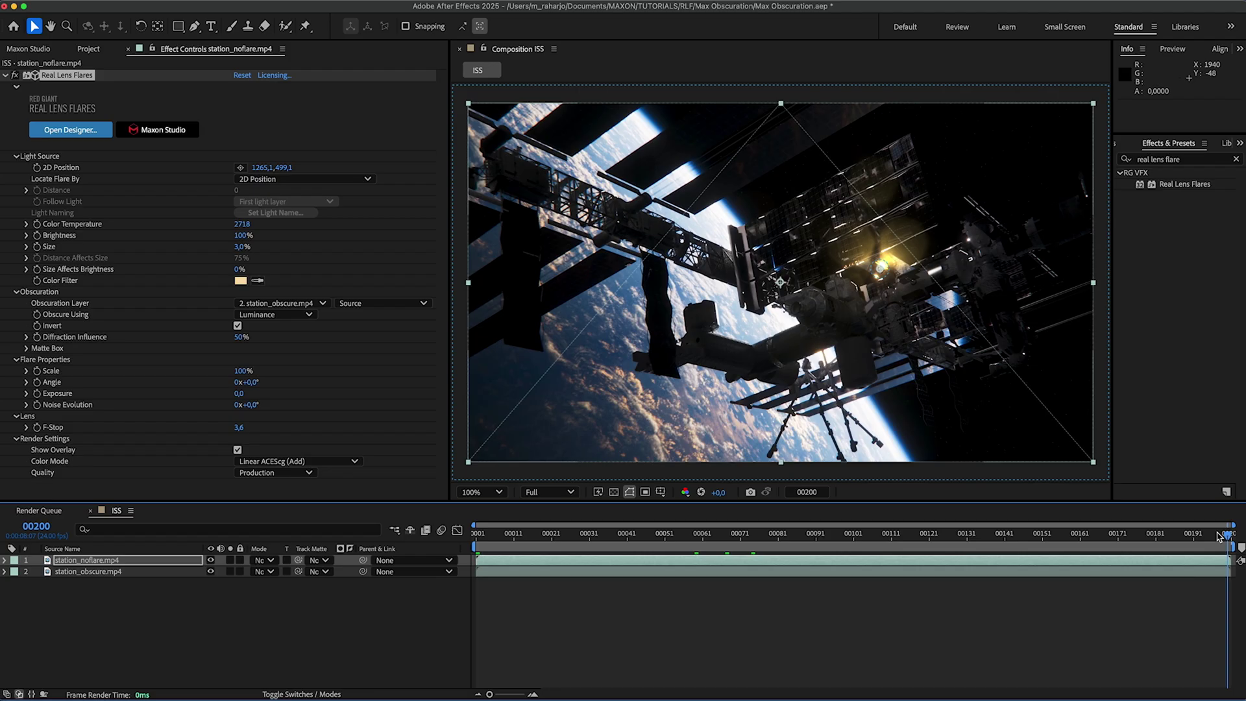
click(478, 533)
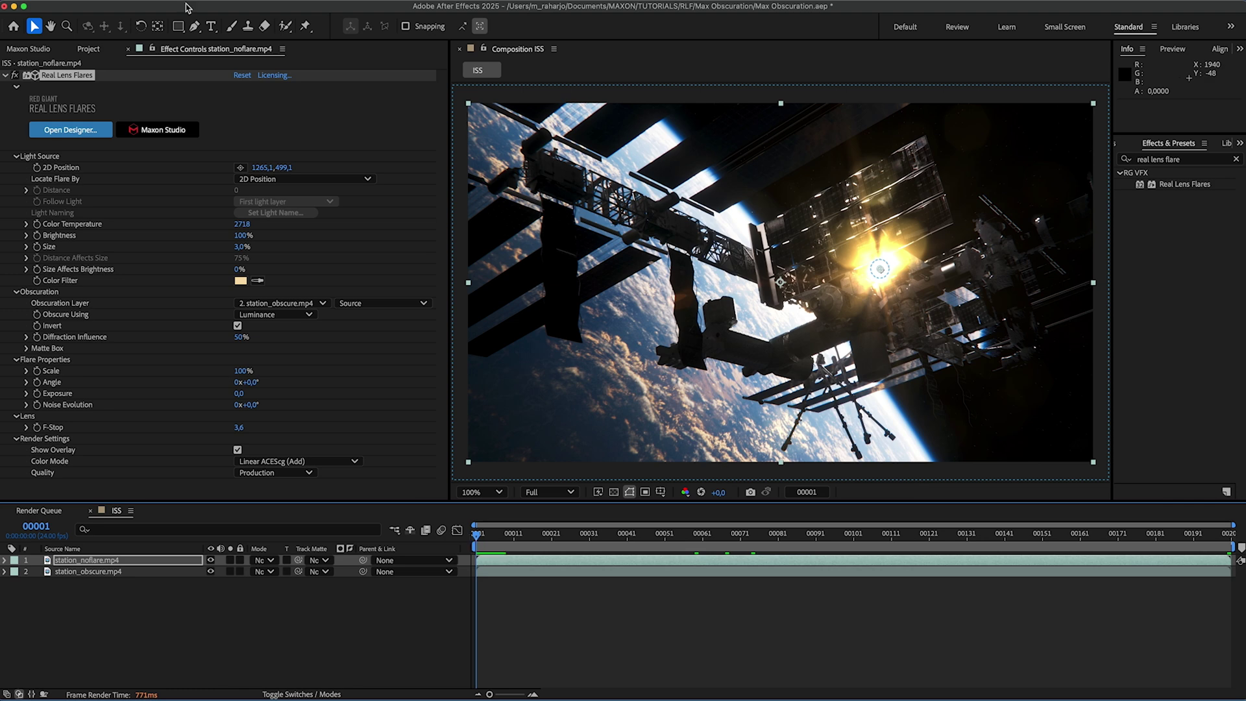
- Switch the project's Color Engine to OCIO color managed and accept the warning
click(90, 49)
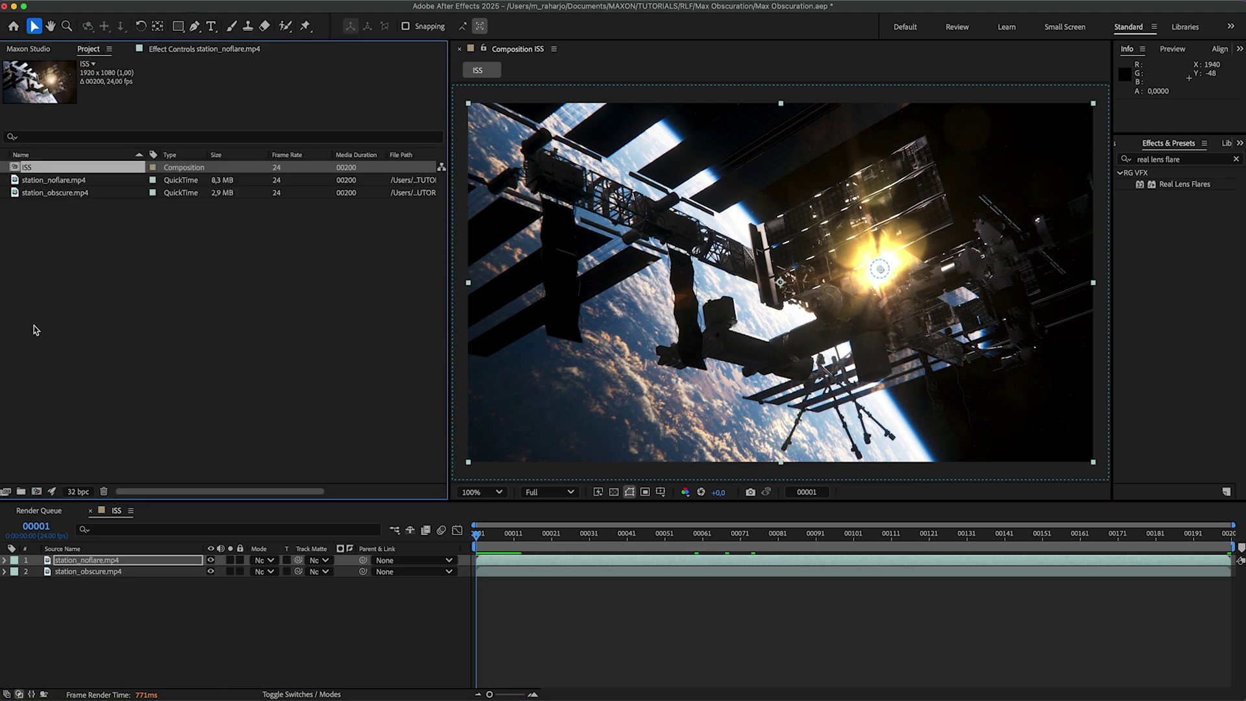
click(53, 491)
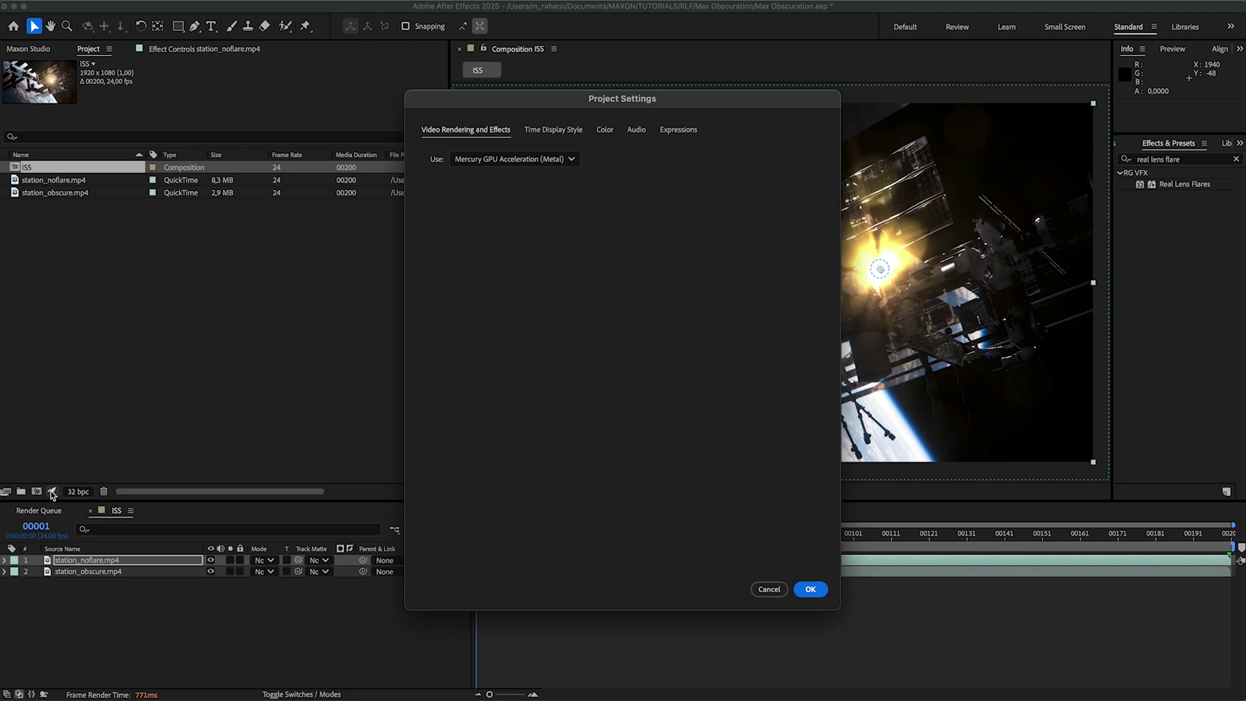
click(605, 129)
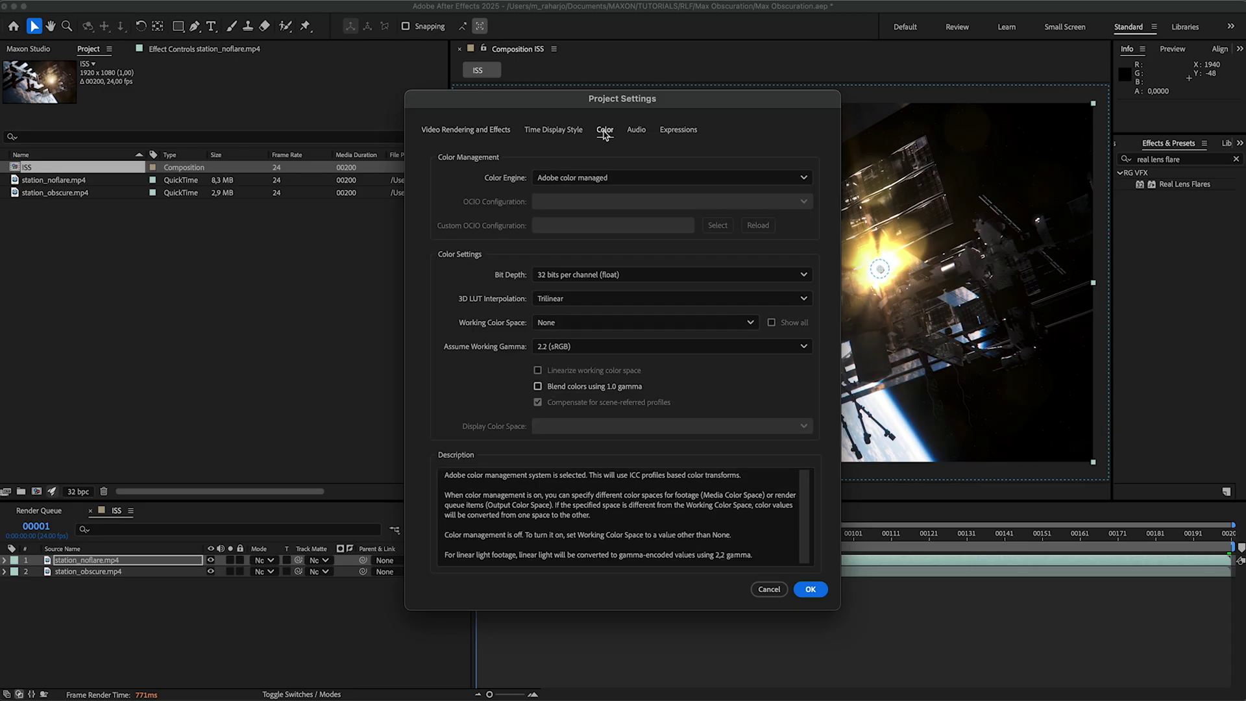
click(636, 178)
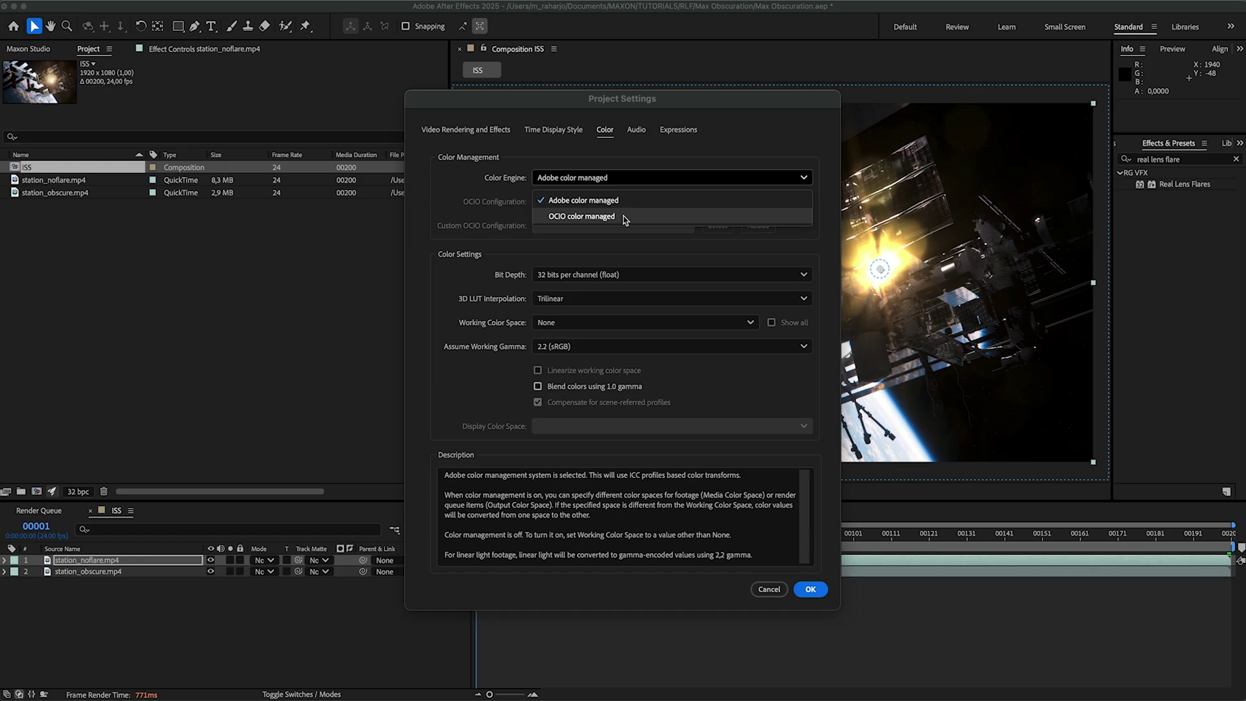
click(582, 216)
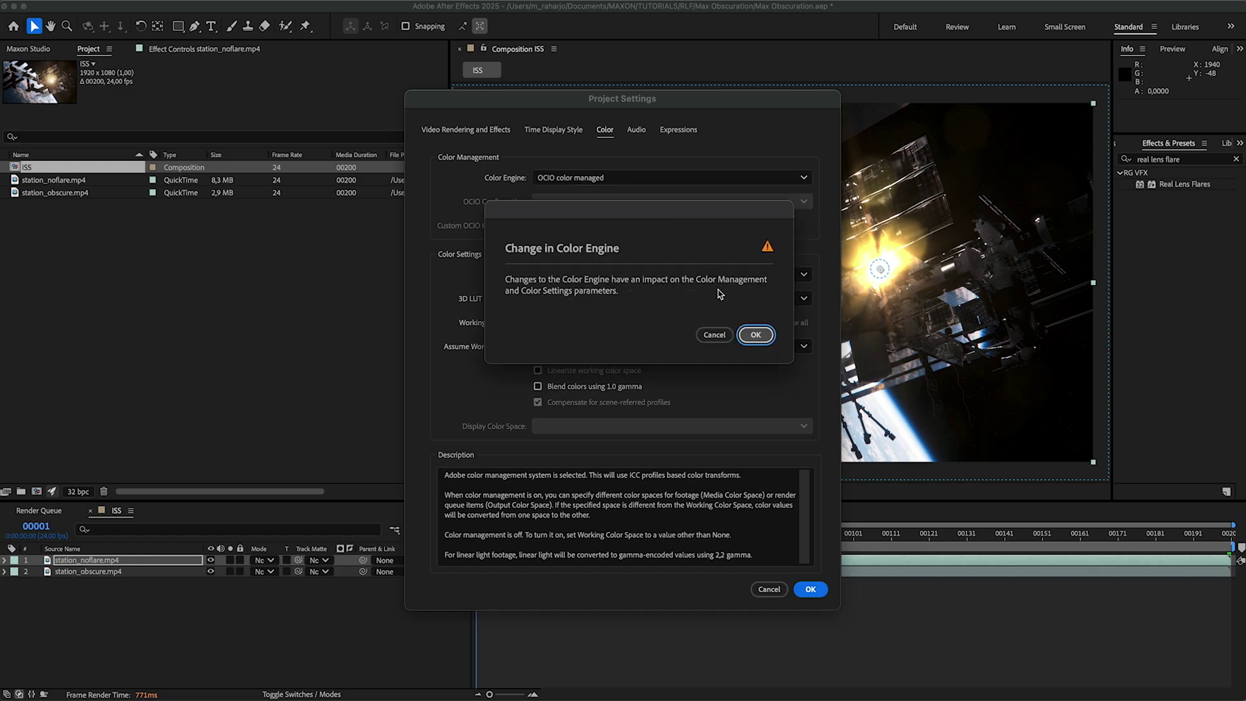
click(754, 335)
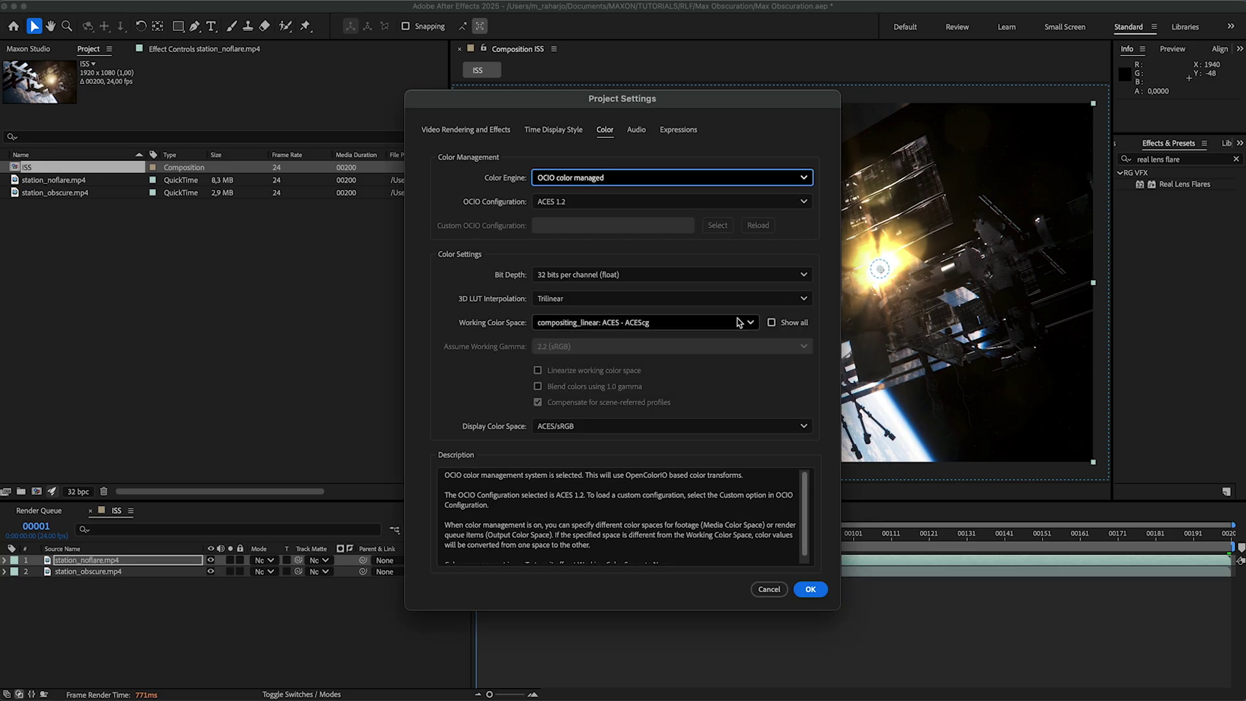
- Keep ACES 1.2, ACEScg working space and ACES/sRGB display, and apply the settings
click(683, 202)
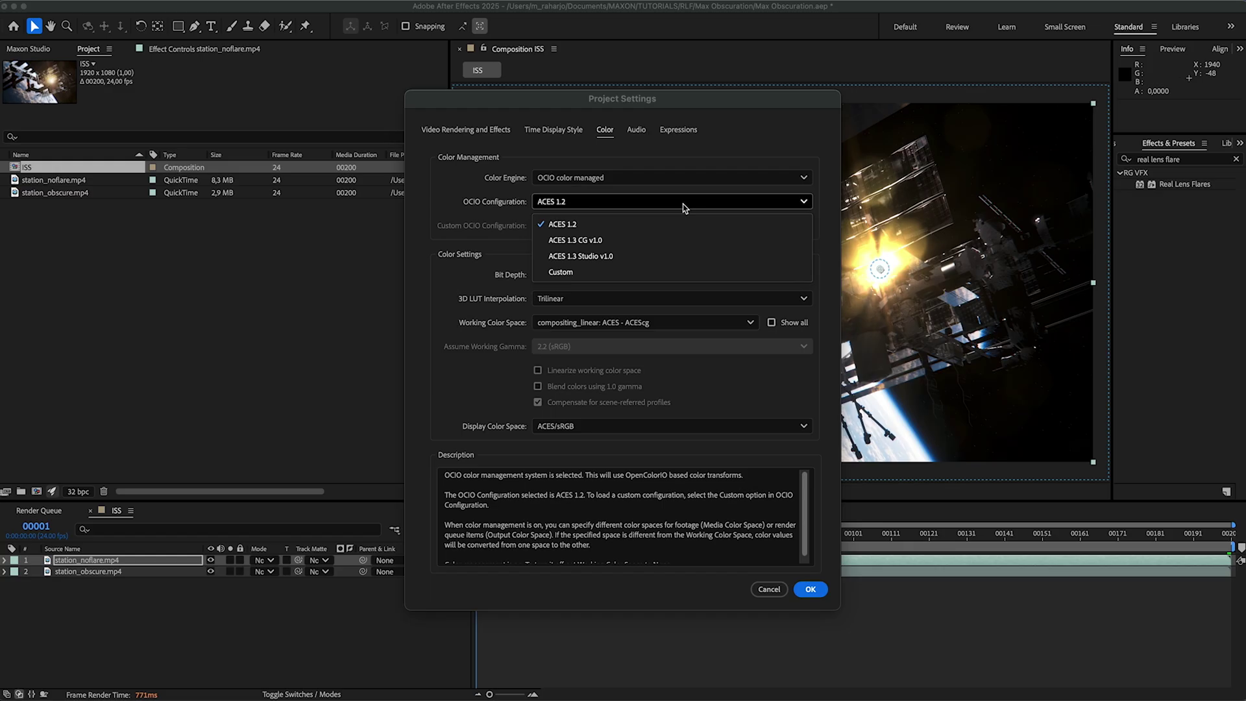
click(588, 224)
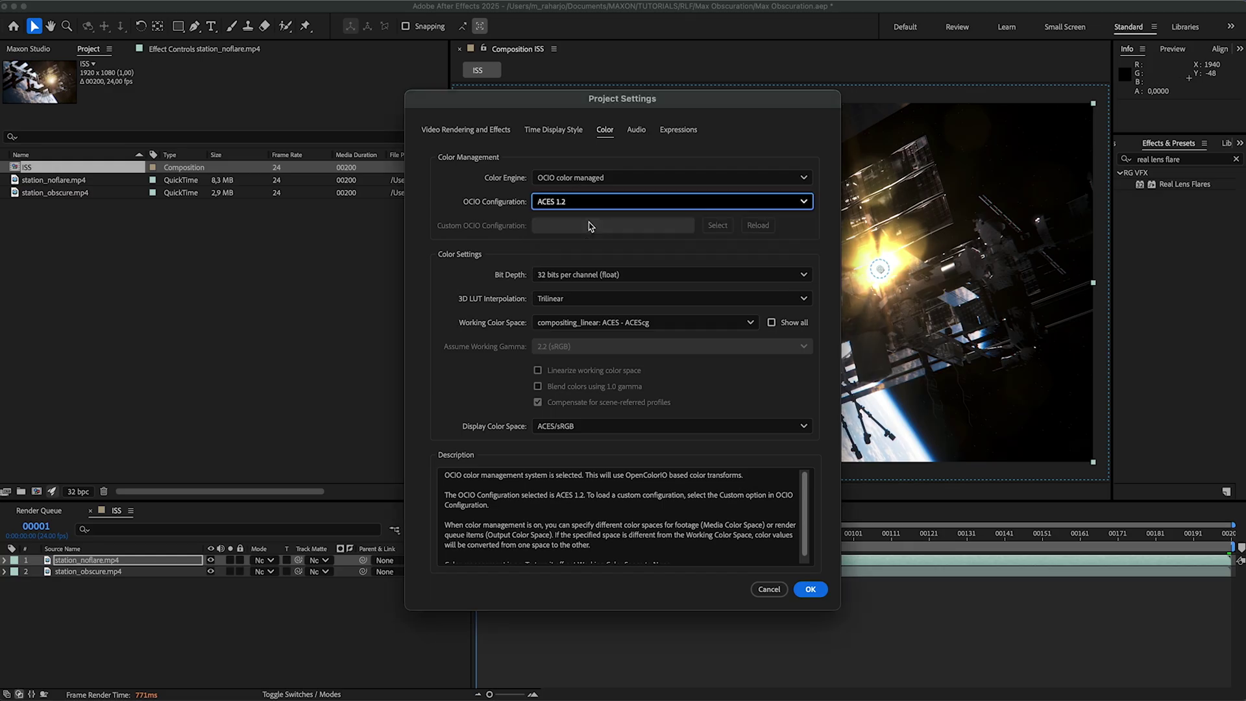
click(750, 323)
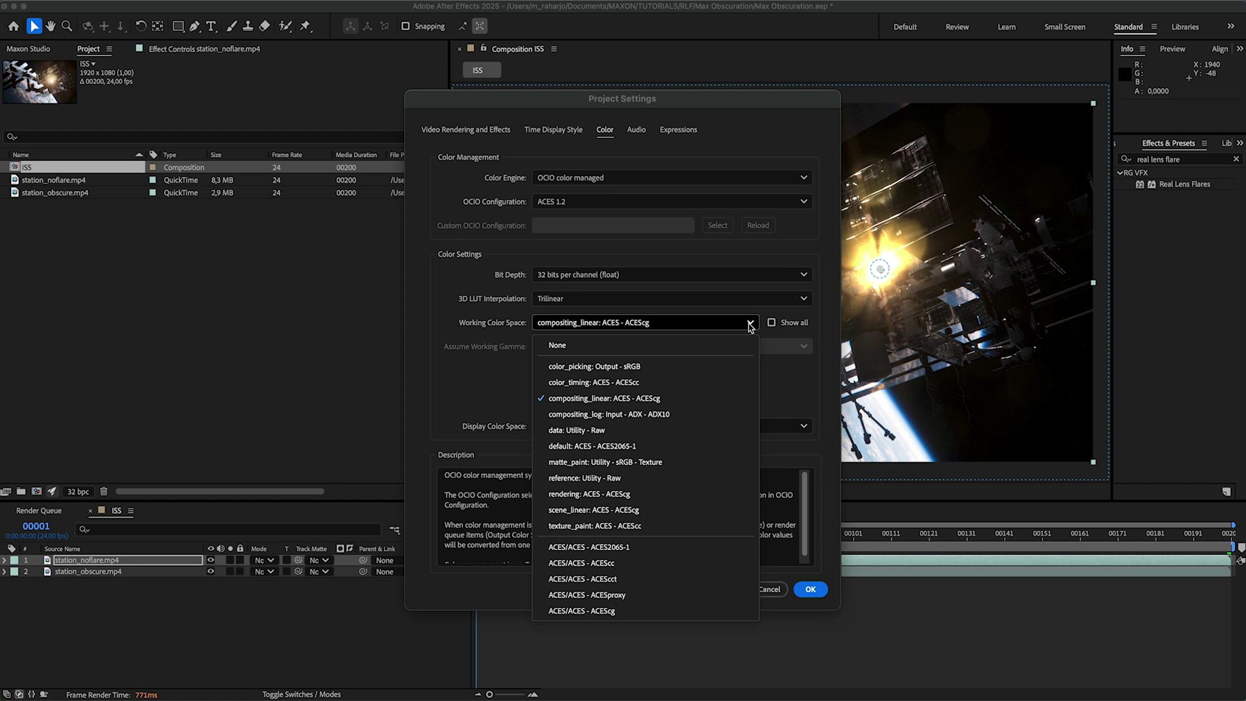
click(660, 400)
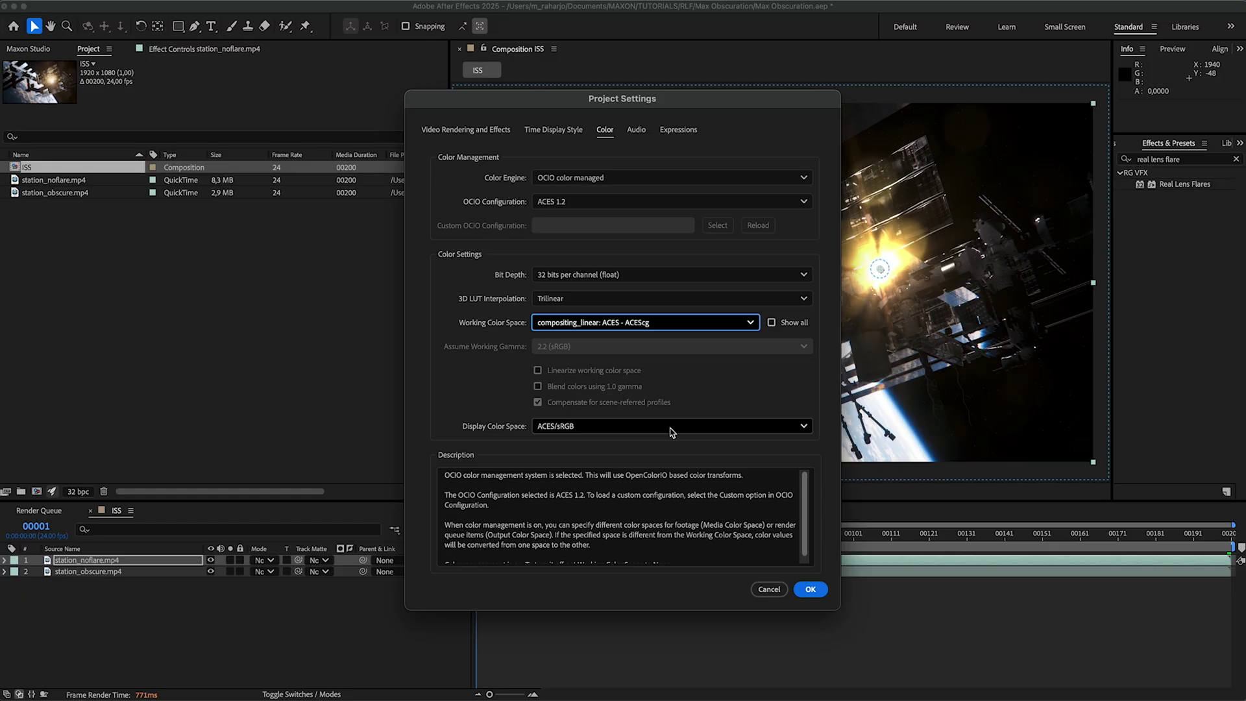
click(671, 426)
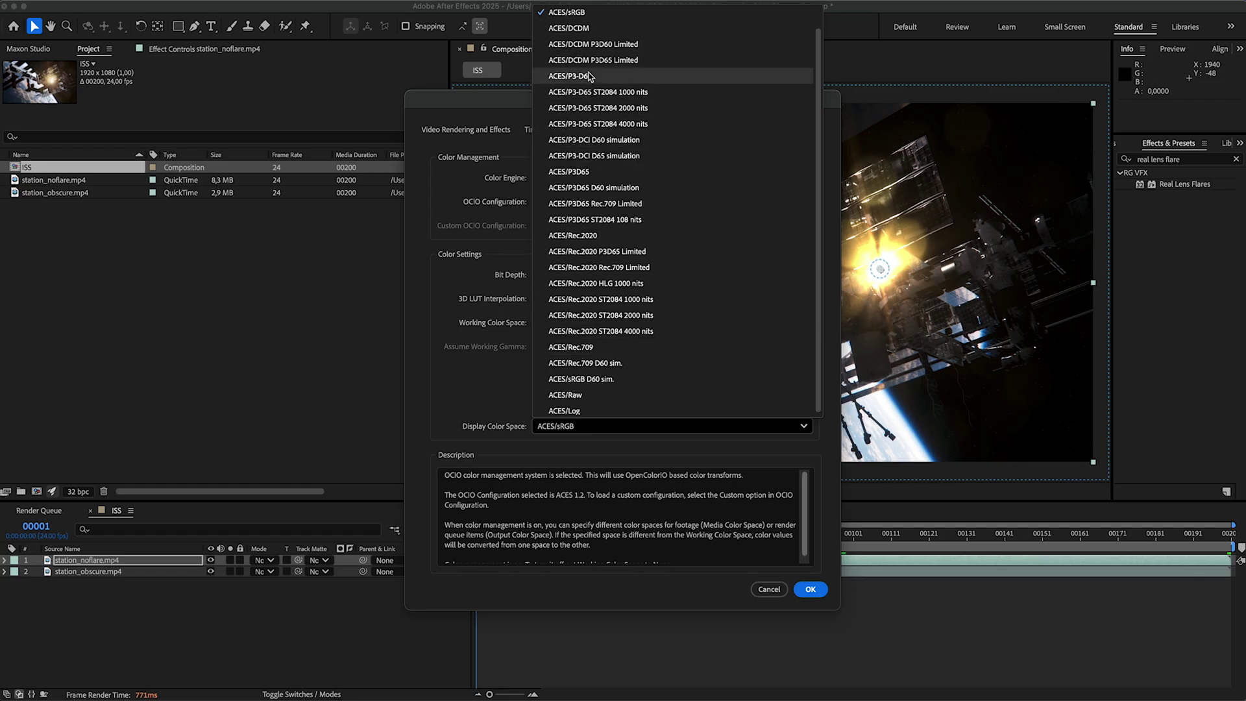
click(603, 16)
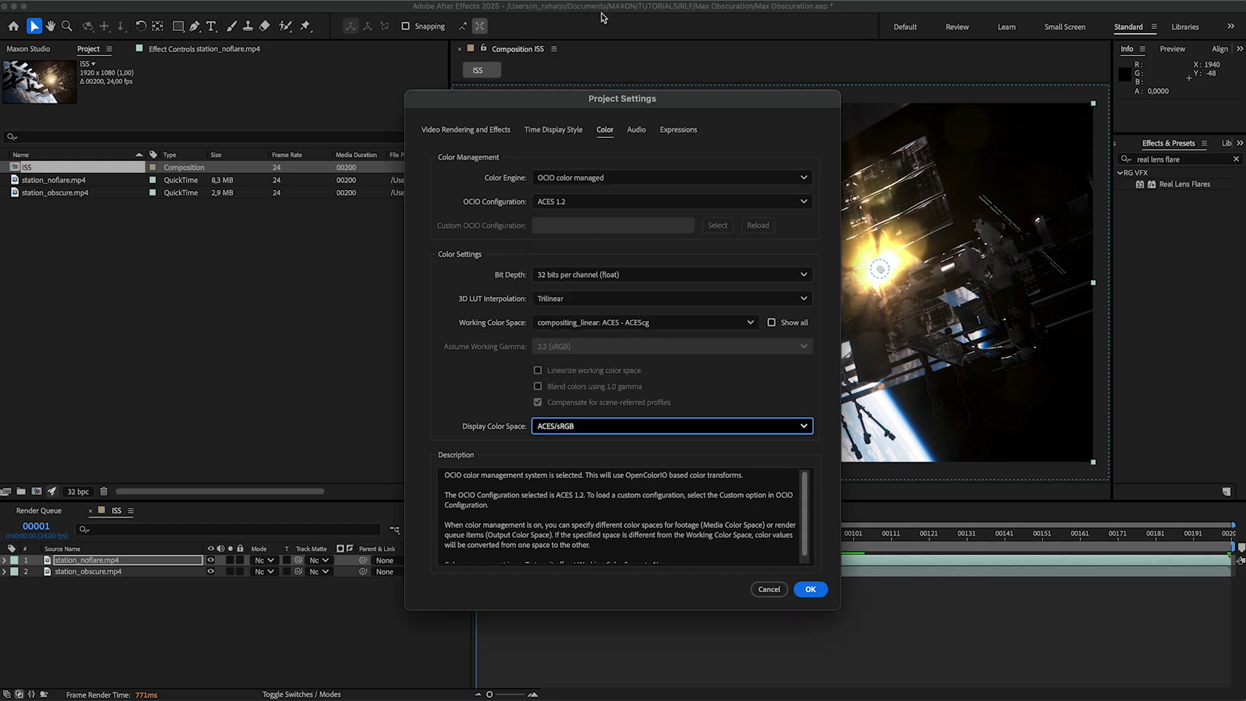
click(813, 590)
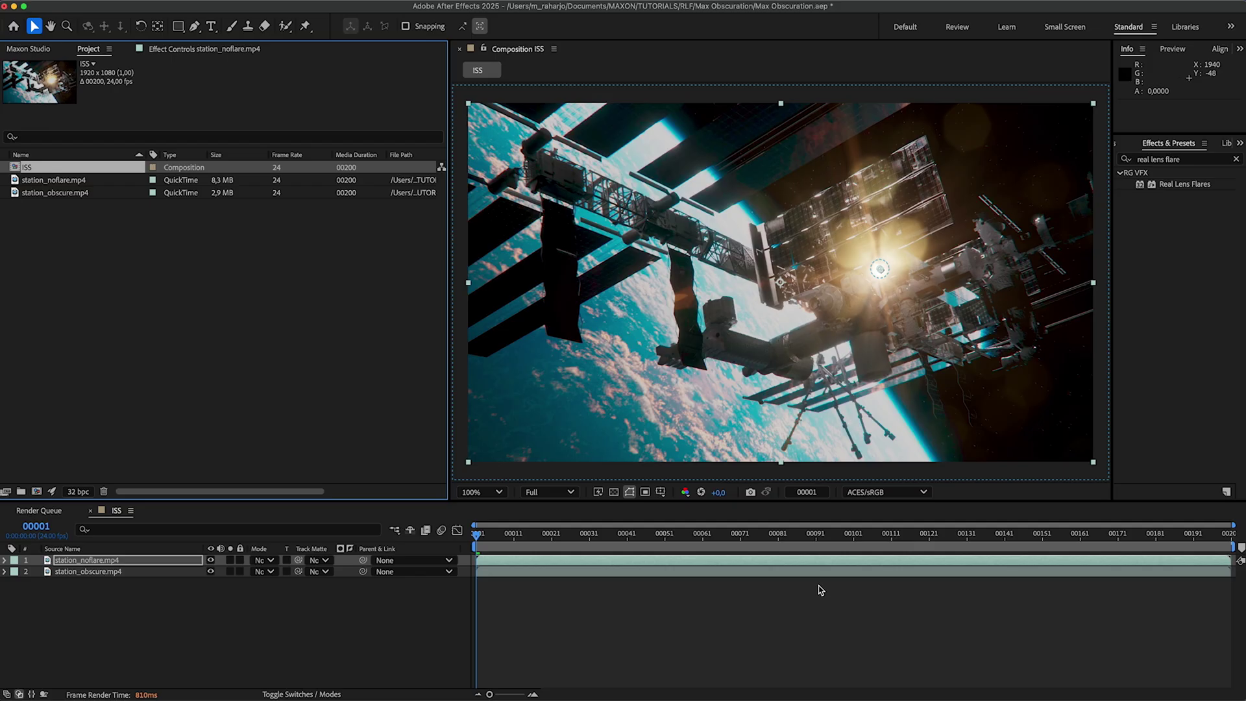
- Override station_noflare.mp4's media colour space to Output - sRGB in Interpret Footage
right_click(82, 180)
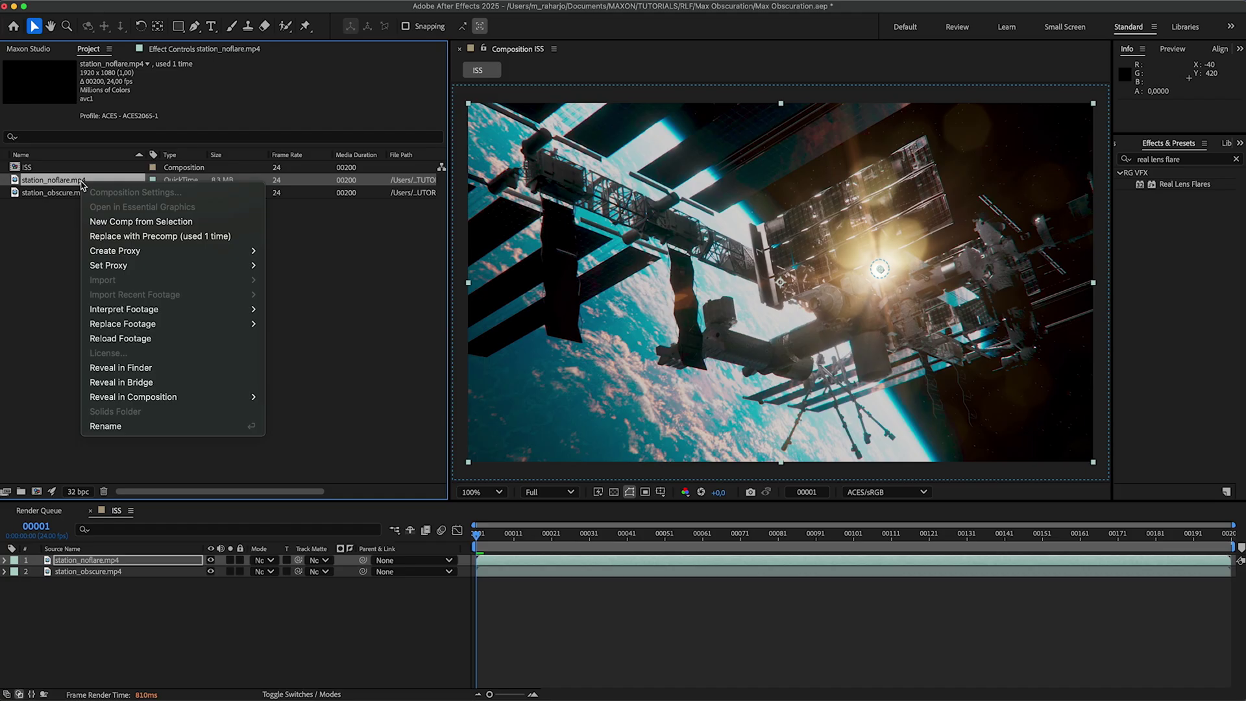
mouse_move(124, 309)
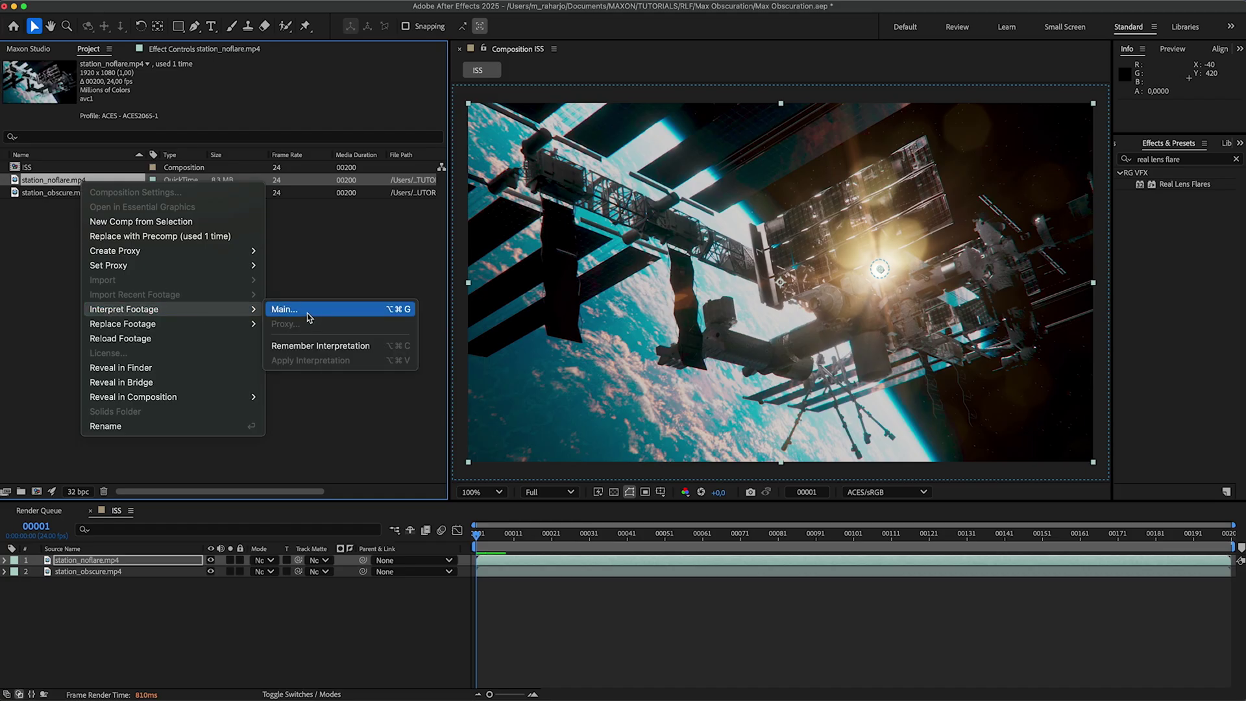
click(306, 317)
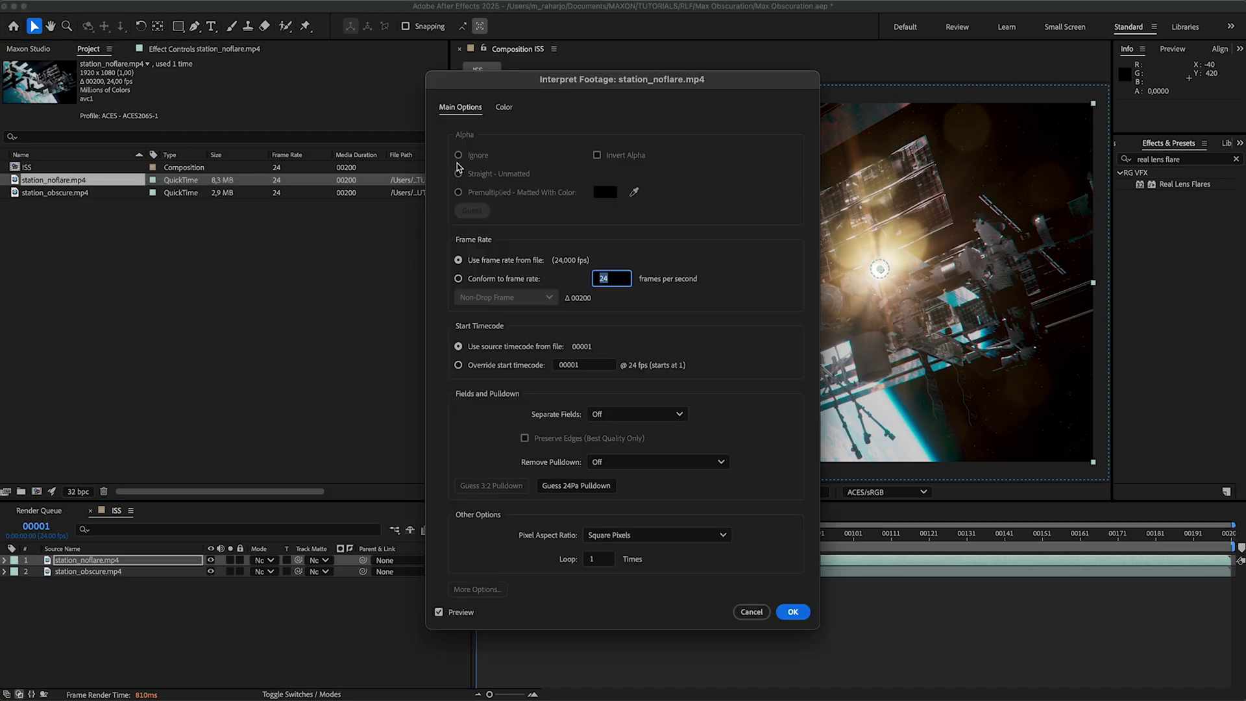
click(504, 107)
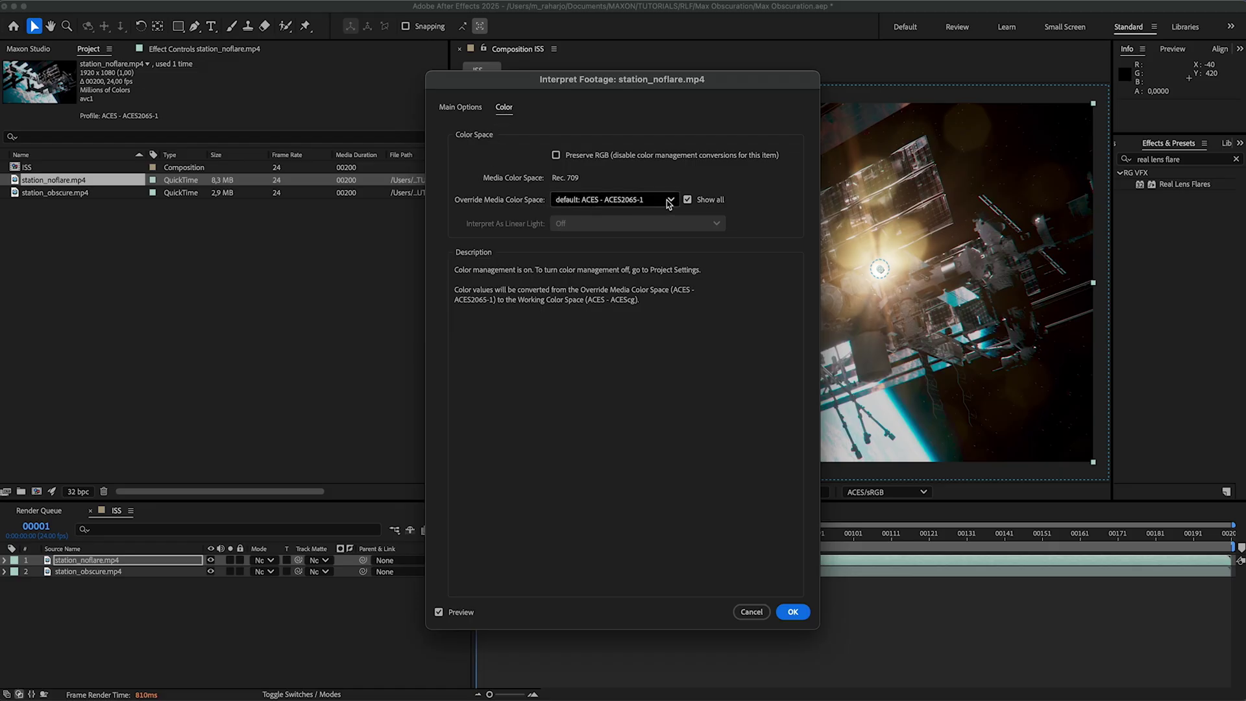
click(669, 202)
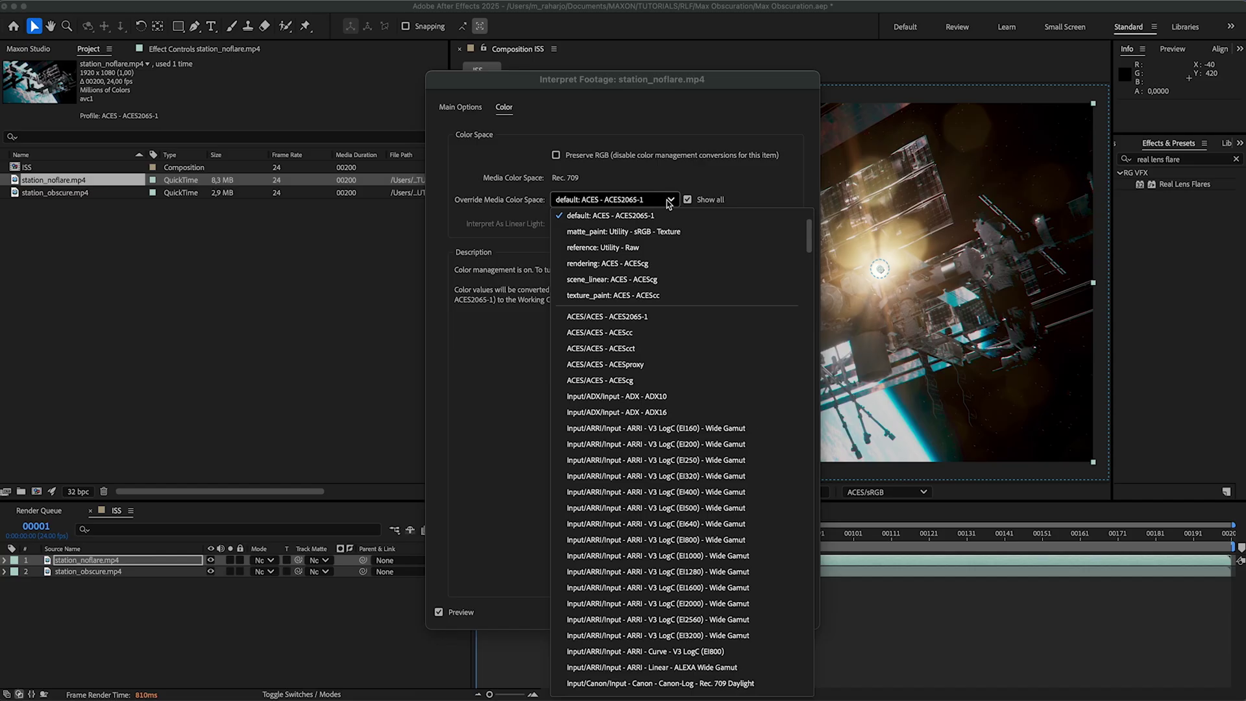
scroll(656, 426, down, 1)
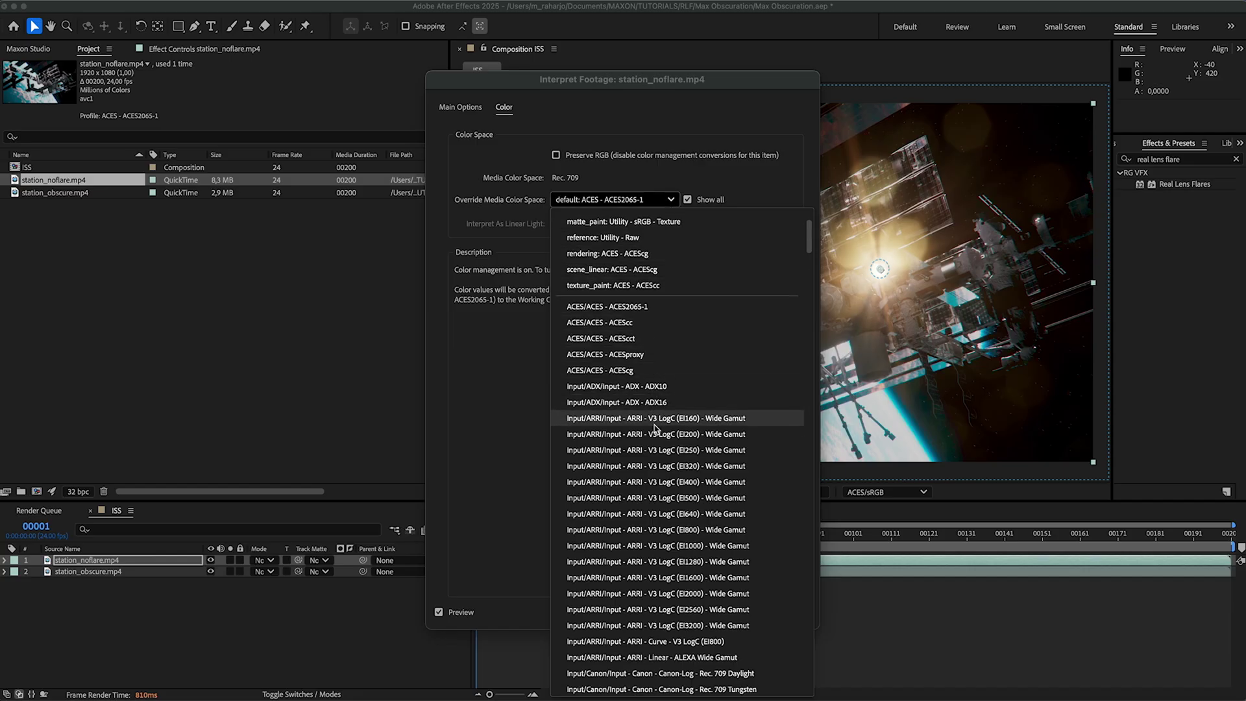
scroll(656, 426, down, 3)
scroll(656, 426, down, 2)
scroll(656, 425, down, 3)
scroll(656, 425, down, 3)
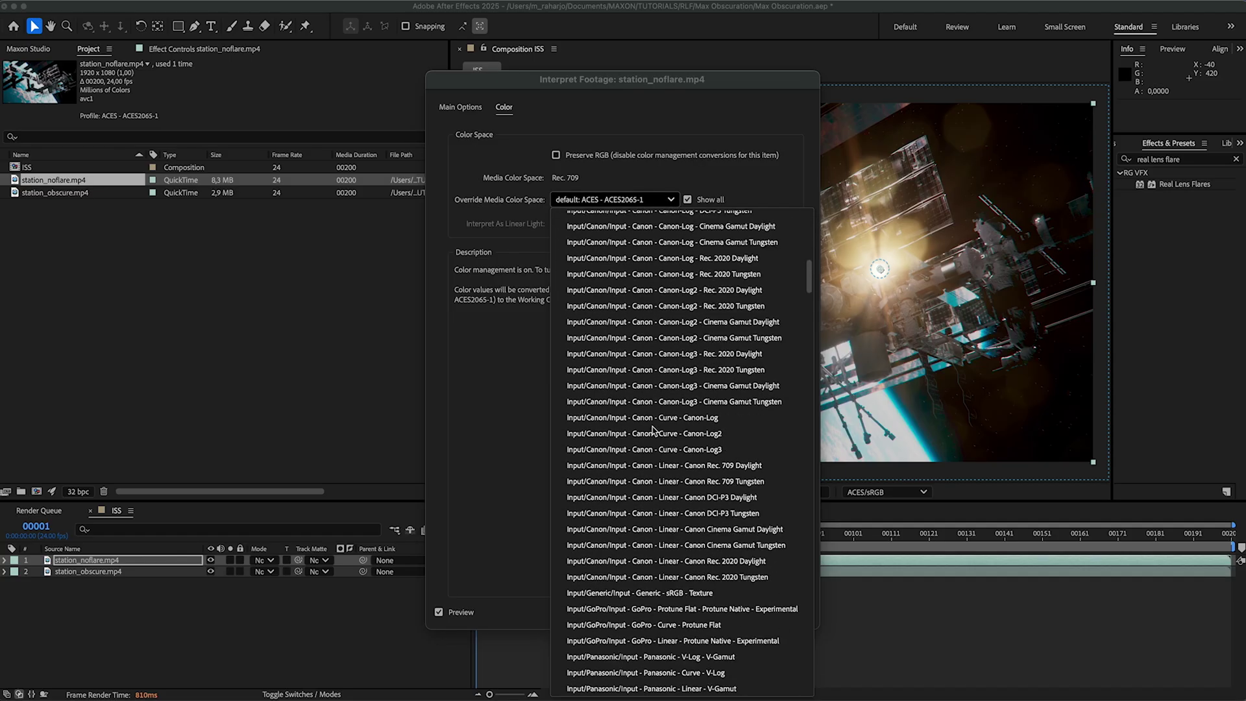
scroll(654, 431, down, 4)
scroll(654, 431, down, 3)
scroll(654, 430, down, 3)
scroll(654, 431, down, 3)
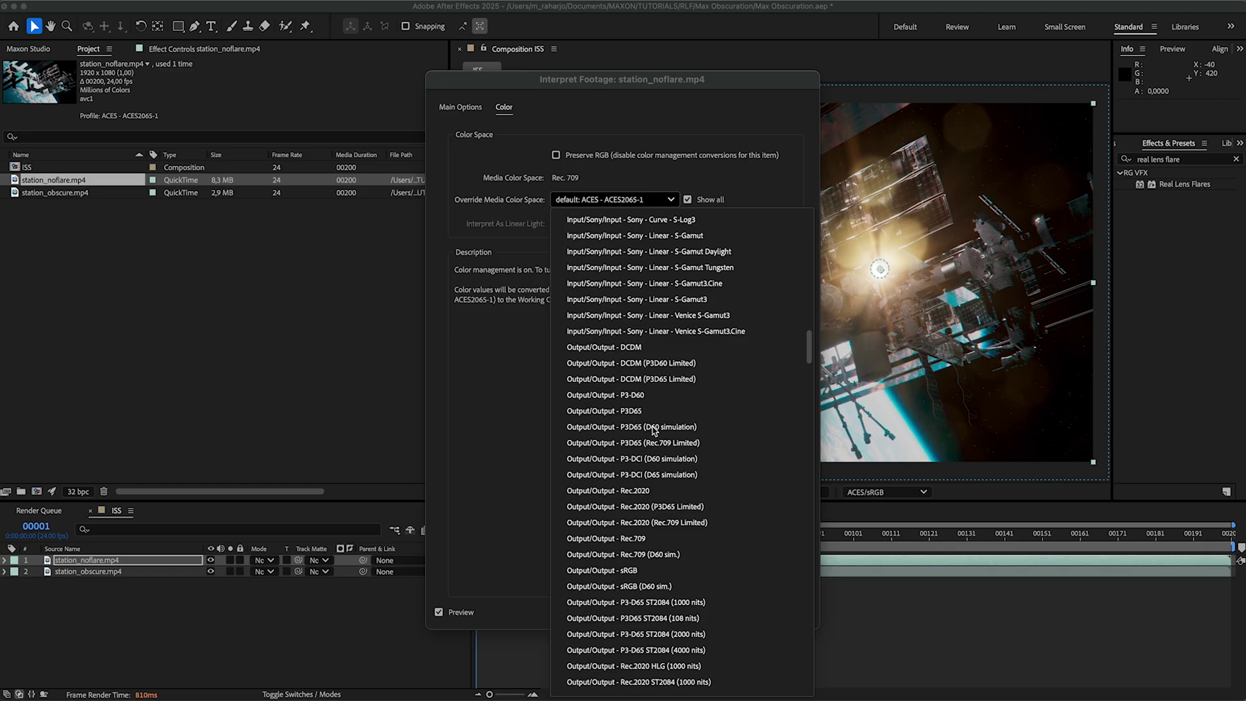
scroll(654, 430, down, 2)
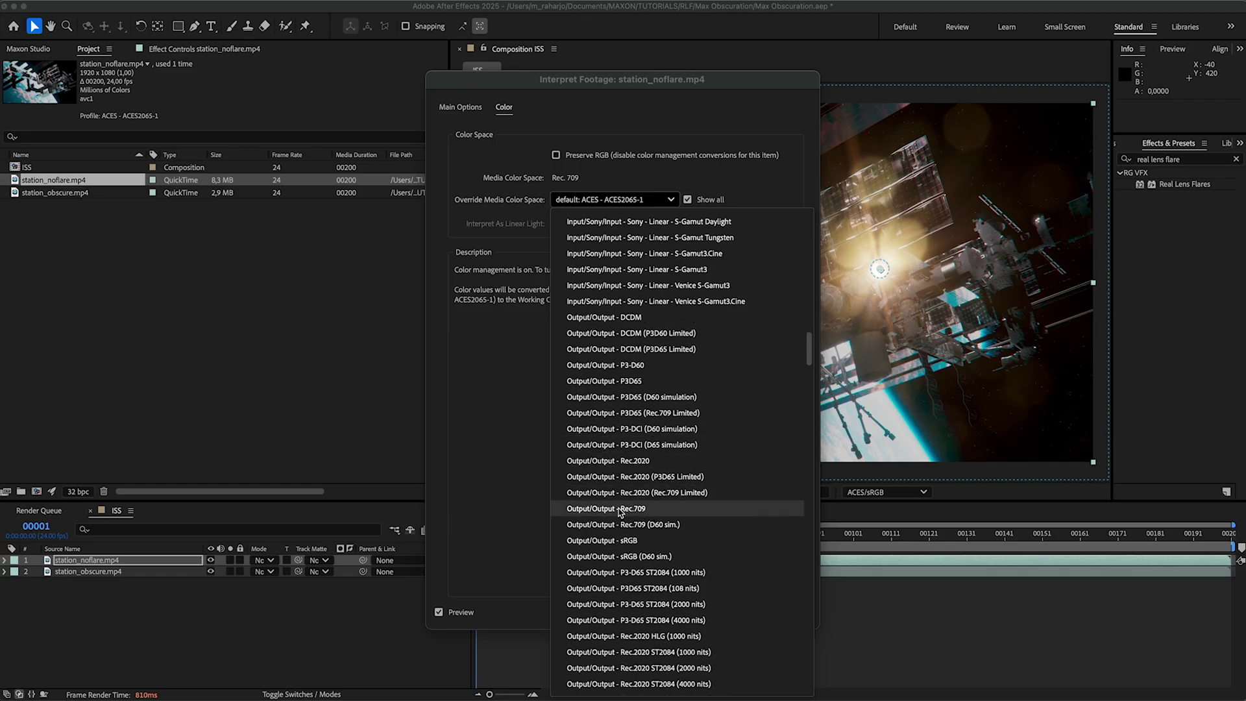
click(642, 543)
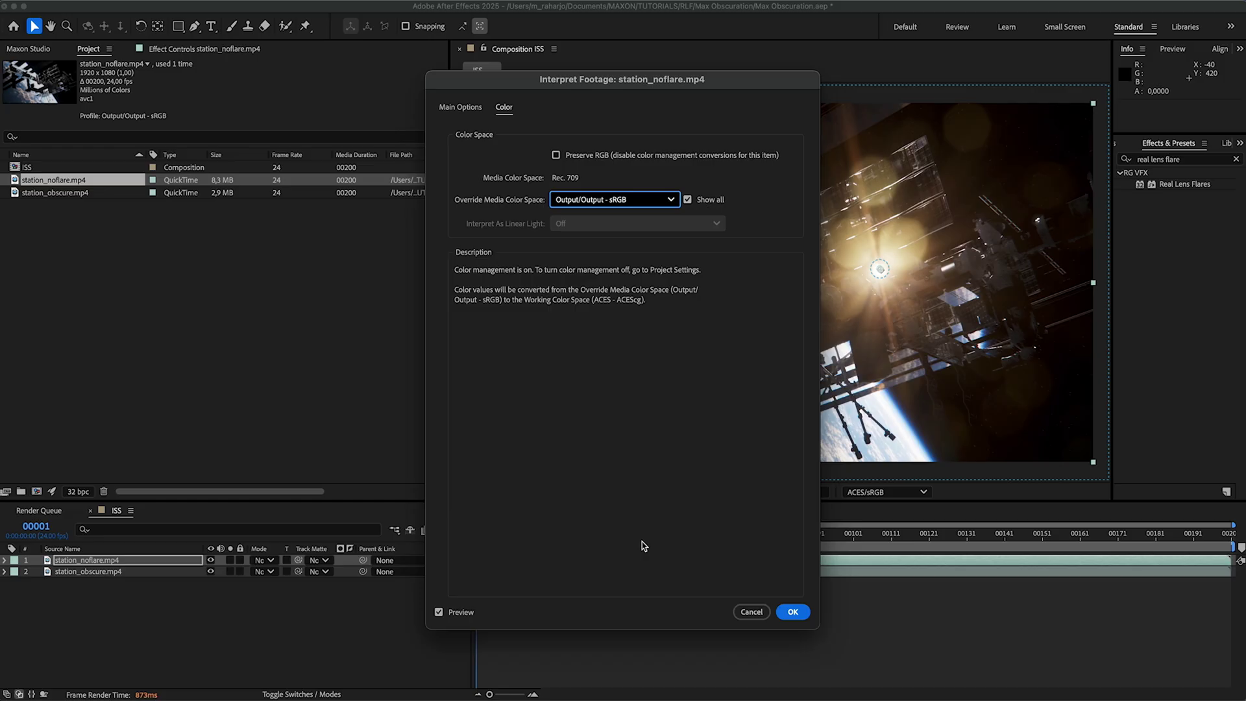
click(793, 612)
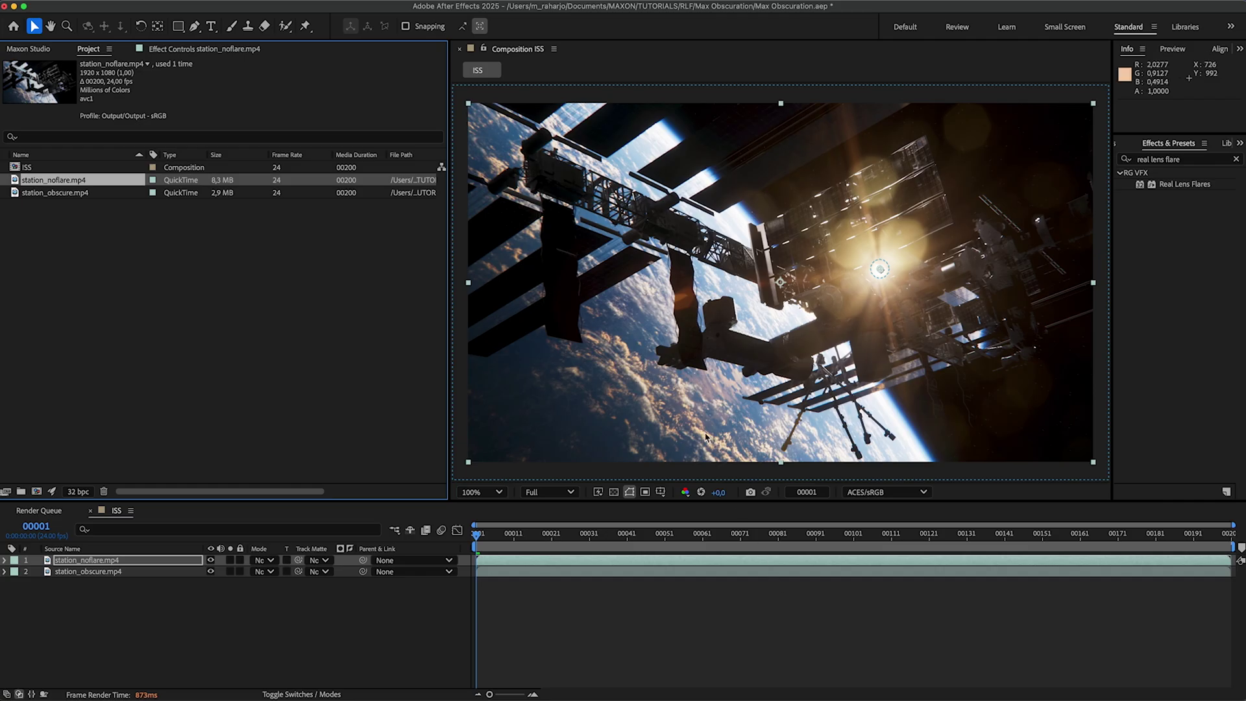
- In Effect Controls, toggle the Real Lens Flares effect off and back on to compare
click(204, 49)
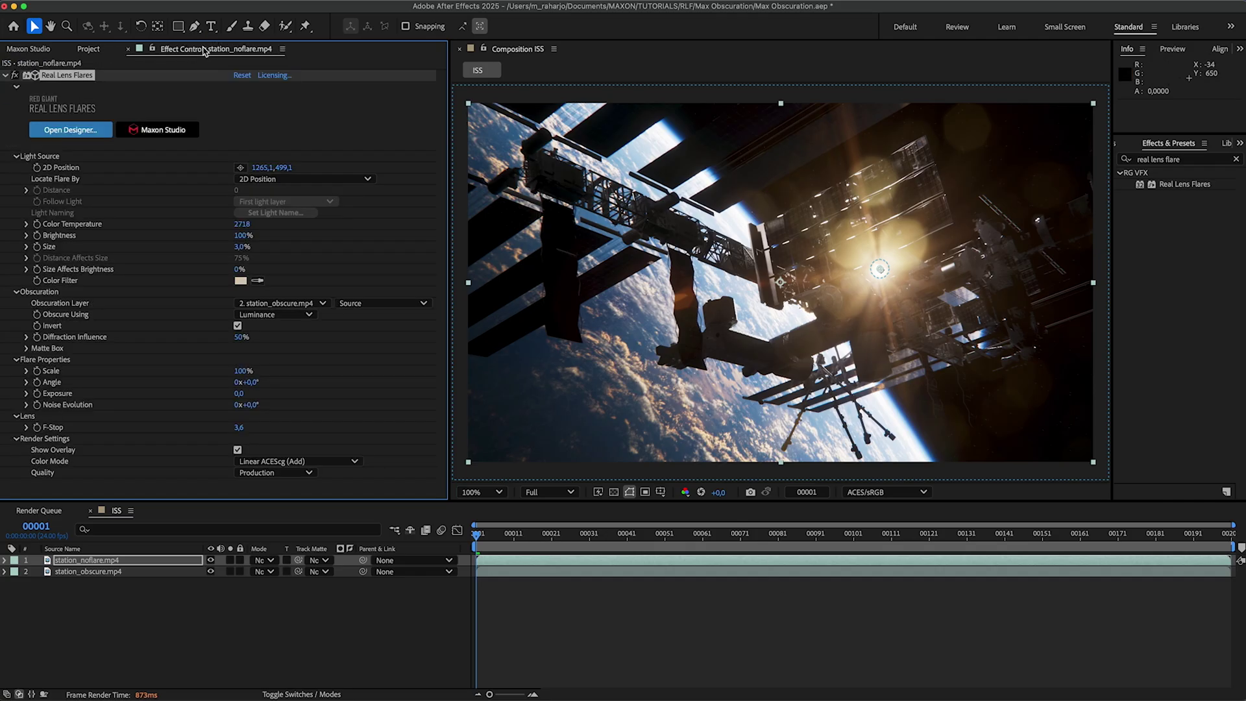
click(17, 76)
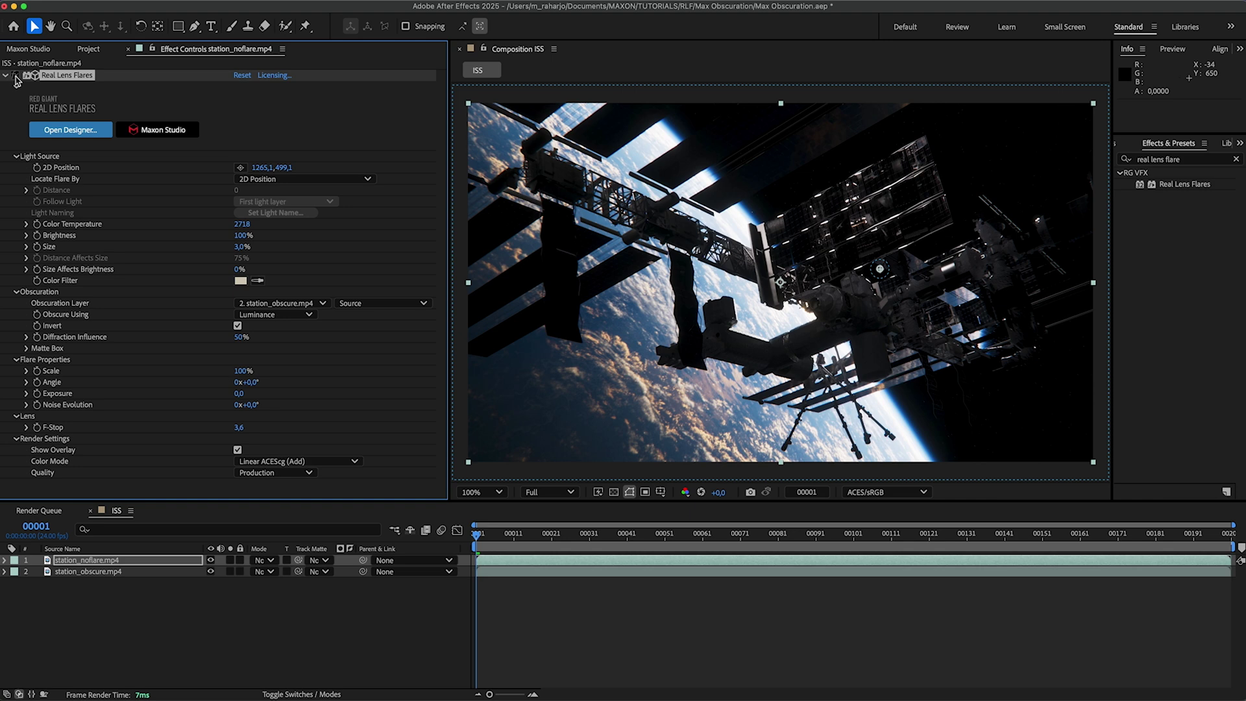
click(17, 76)
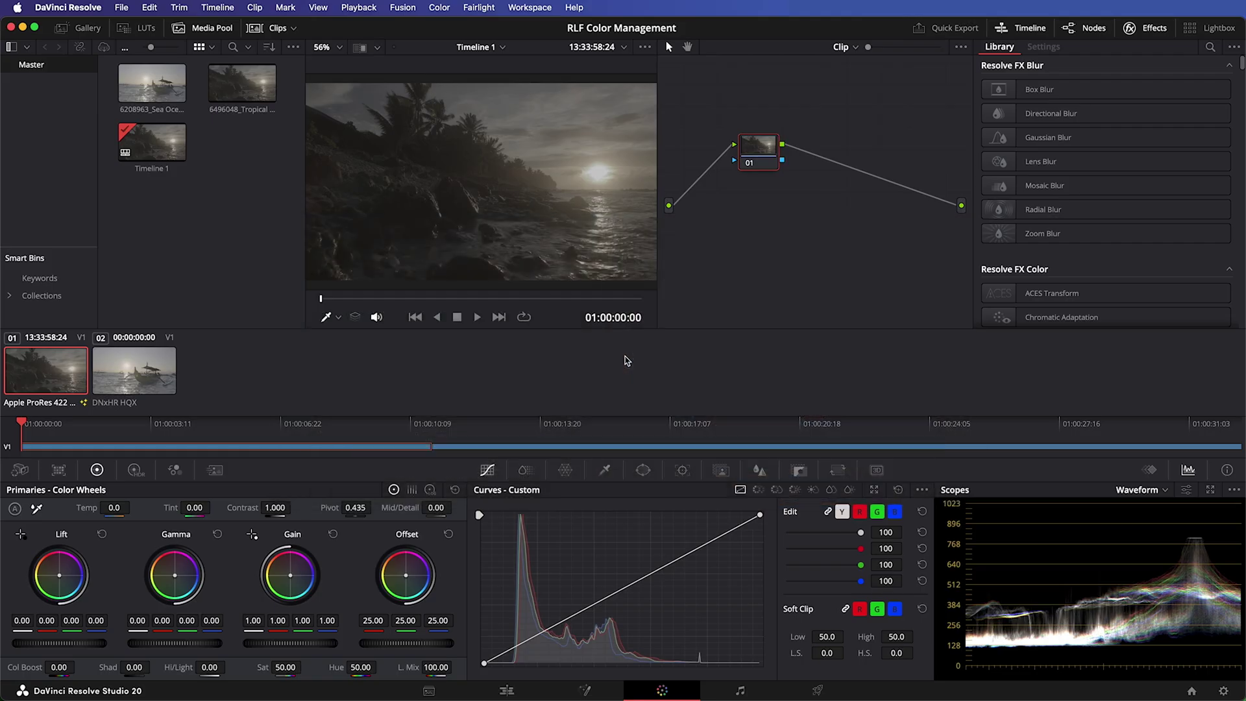
- Set the project color science to ACEScct with ACES version 2.0
click(121, 8)
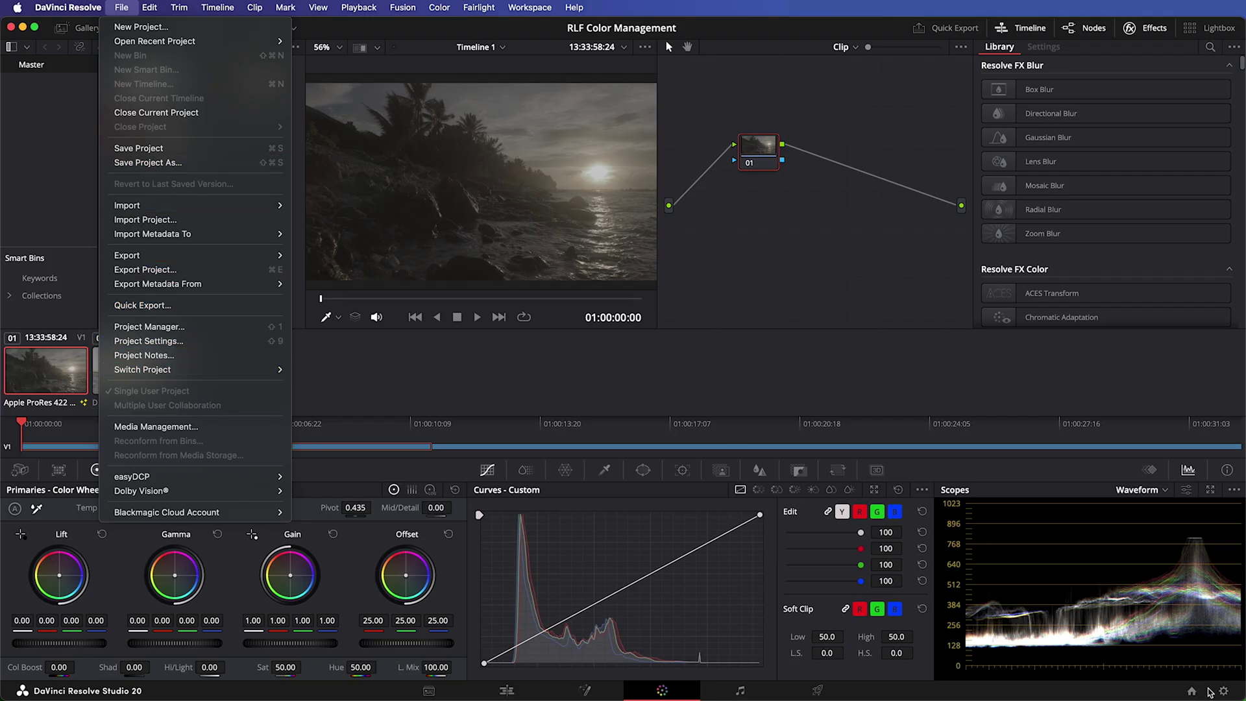
click(1223, 692)
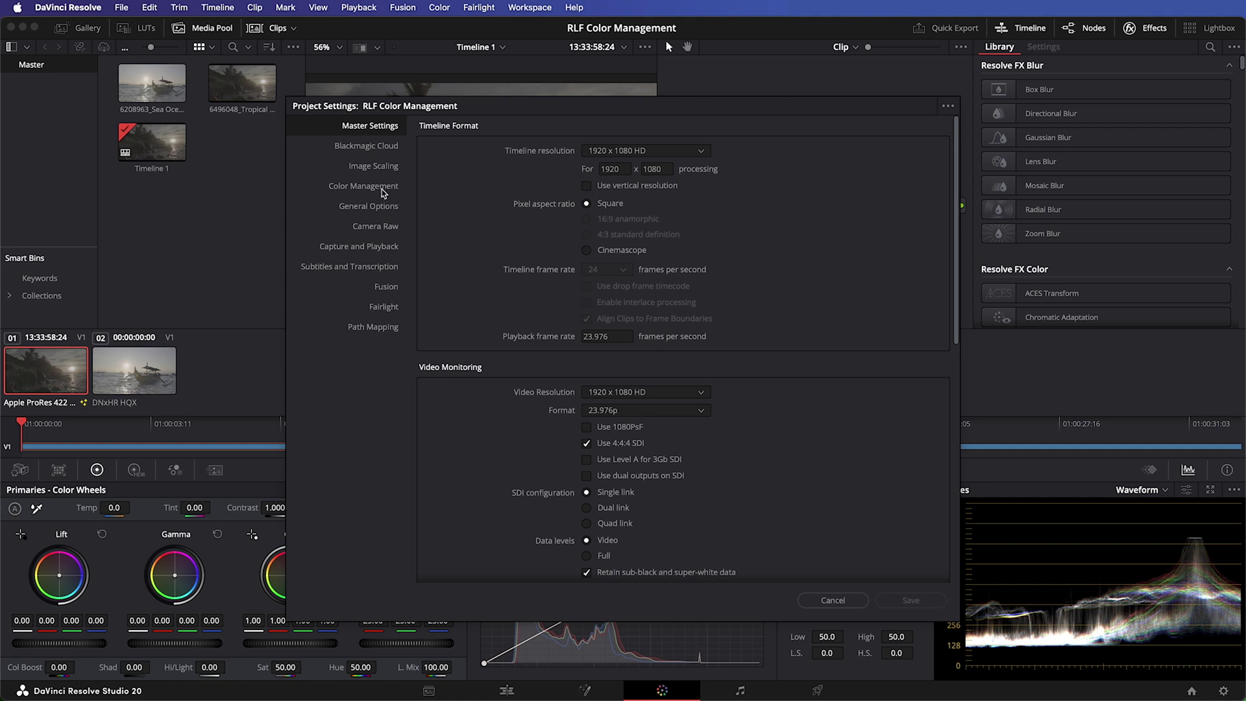
click(363, 186)
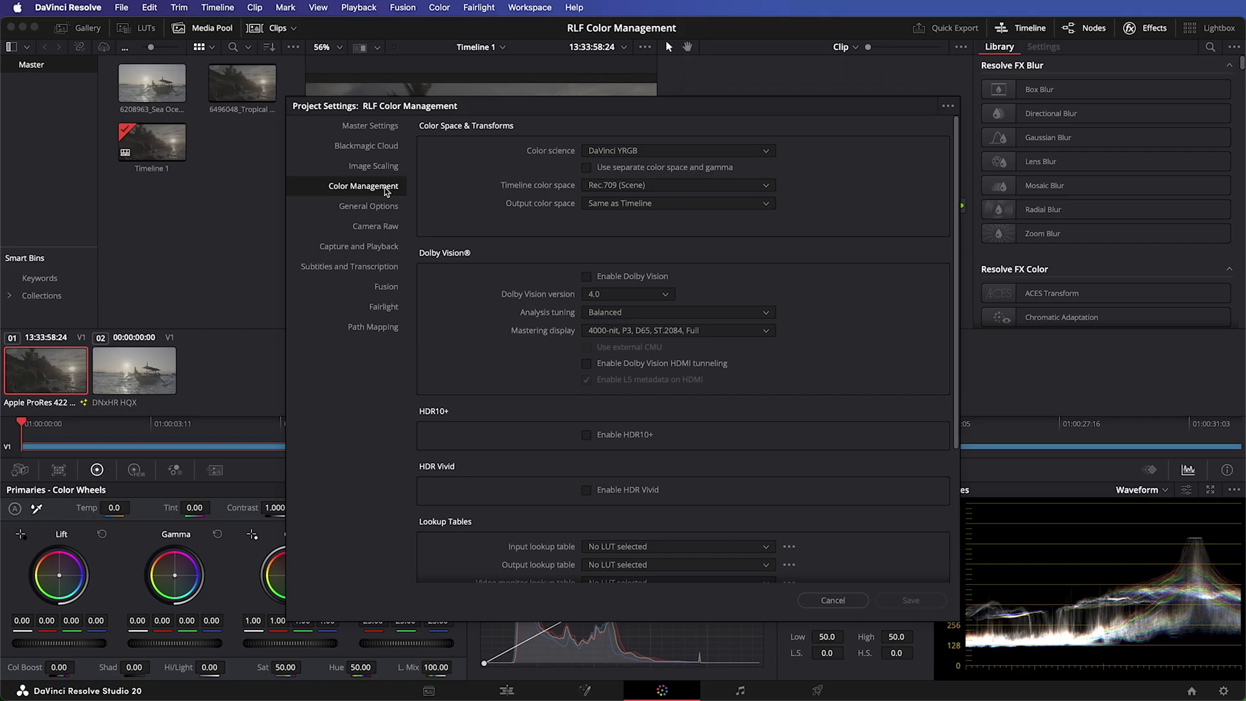
click(696, 152)
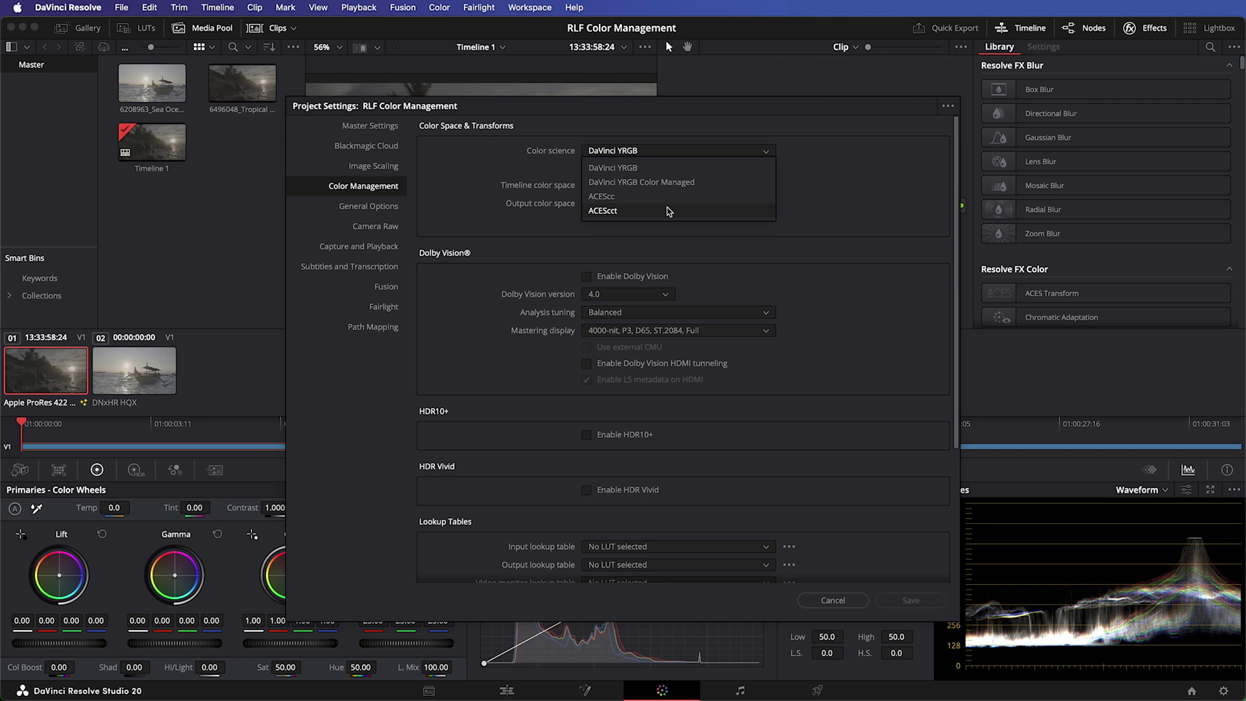
click(667, 211)
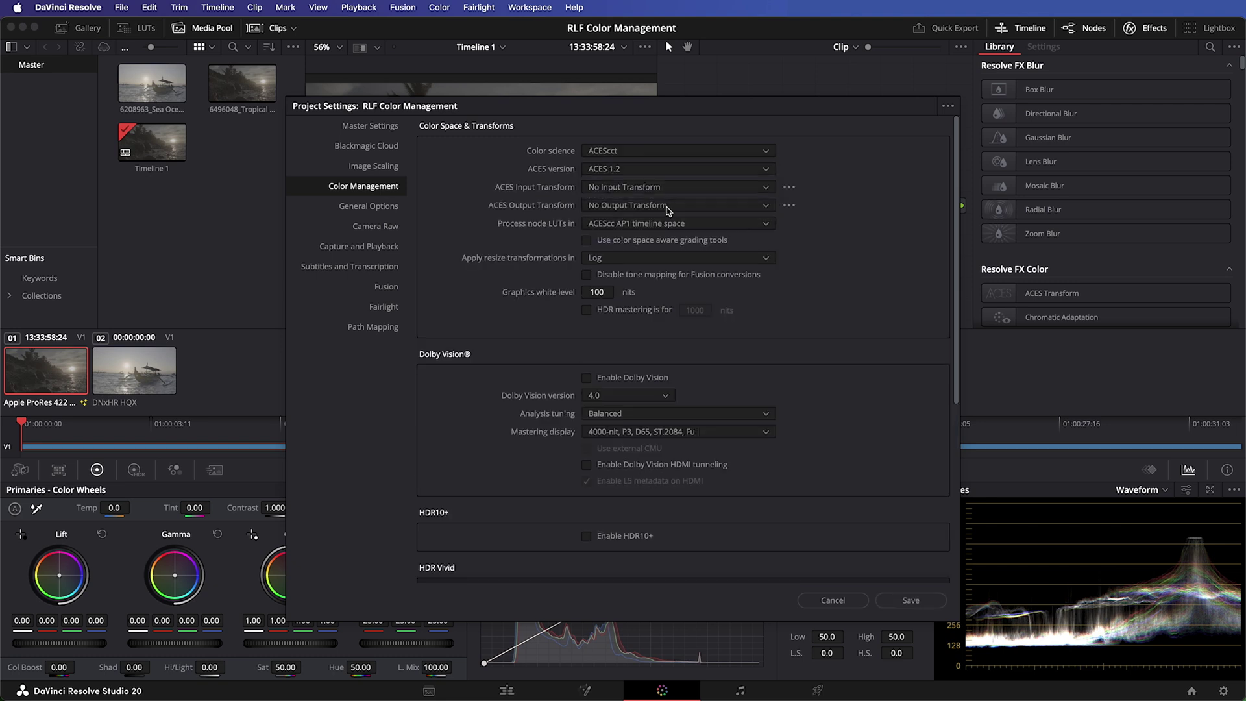
click(679, 168)
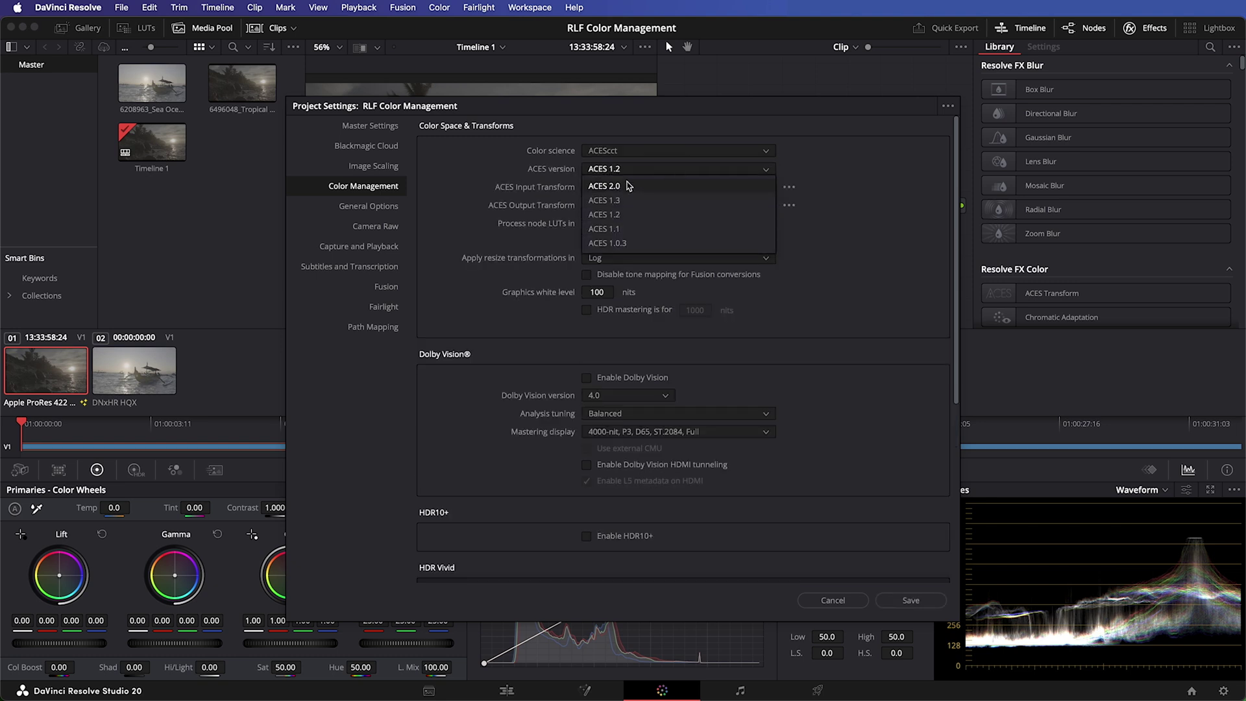
click(627, 187)
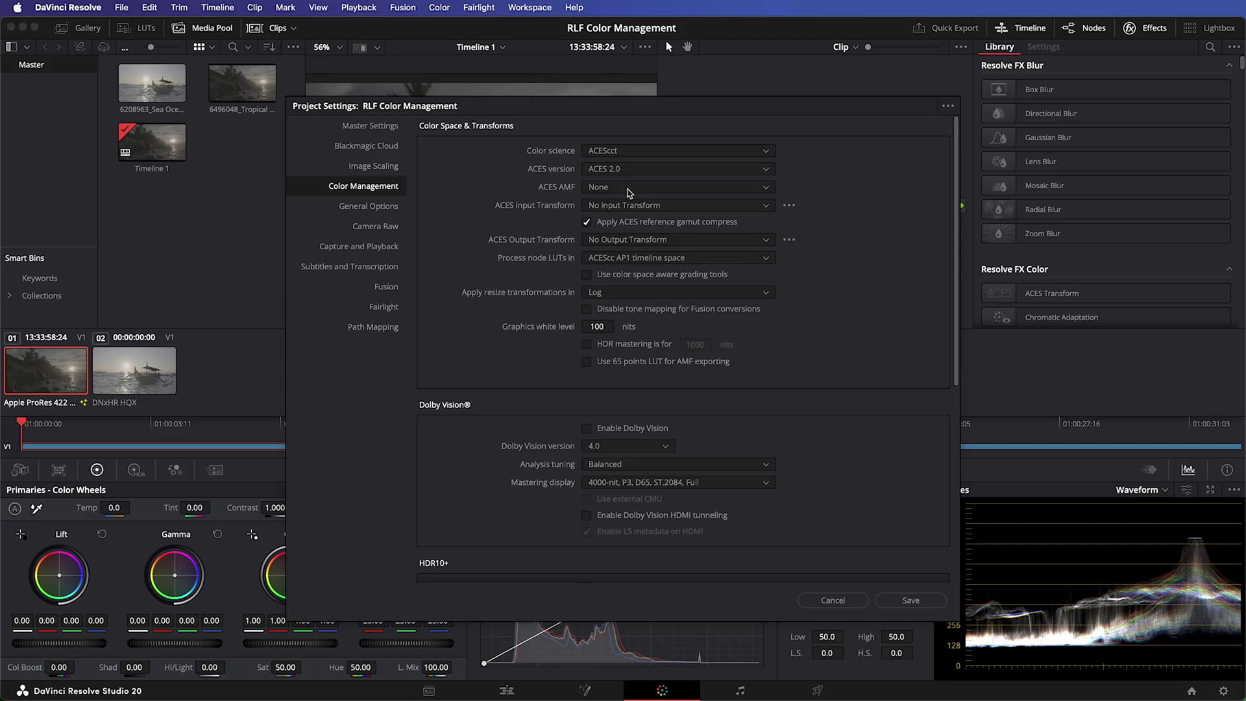
- Set the ACES input transform to RED Log3G10 REDWideGamutRGB and output to sRGB Gamma 2.2
click(682, 204)
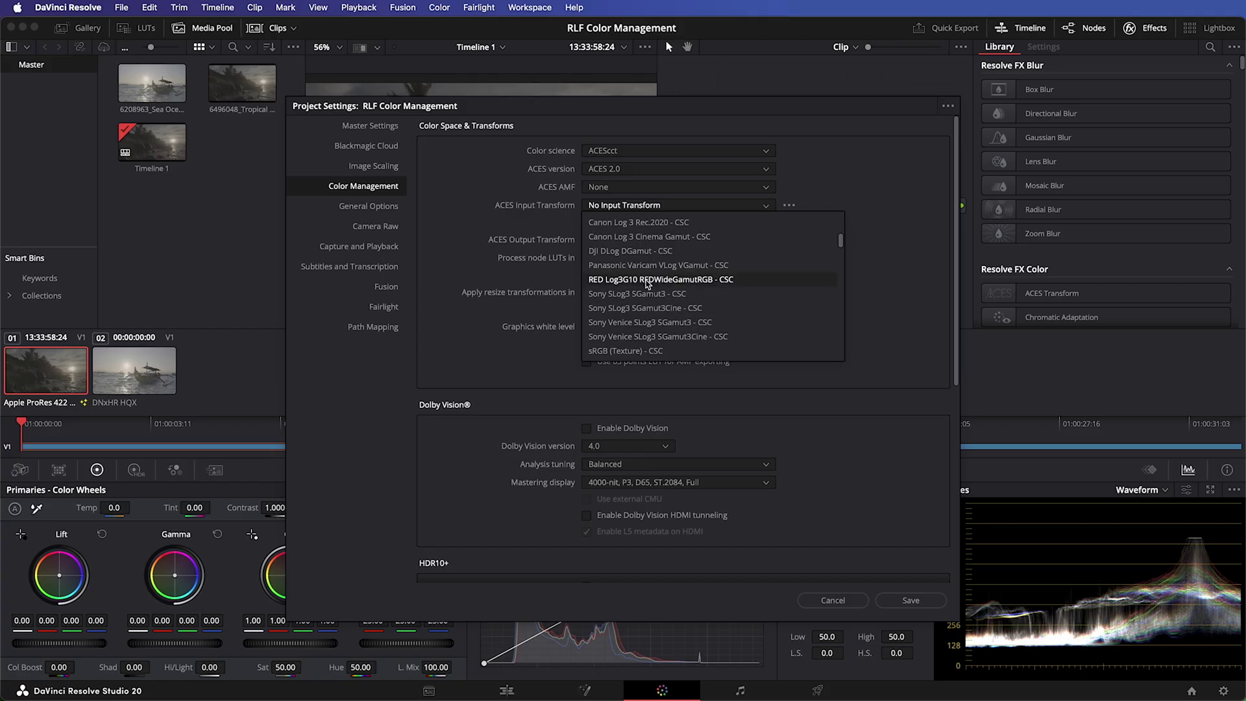
click(647, 279)
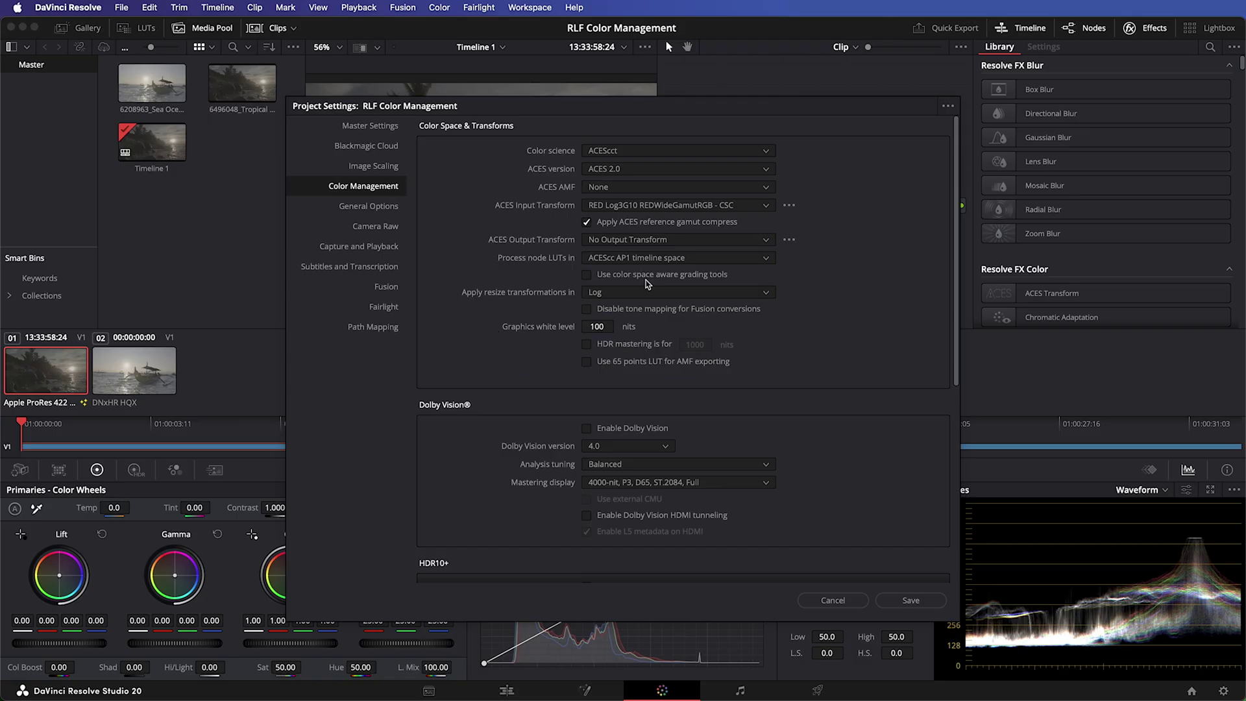
click(721, 207)
scroll(697, 248, up, 5)
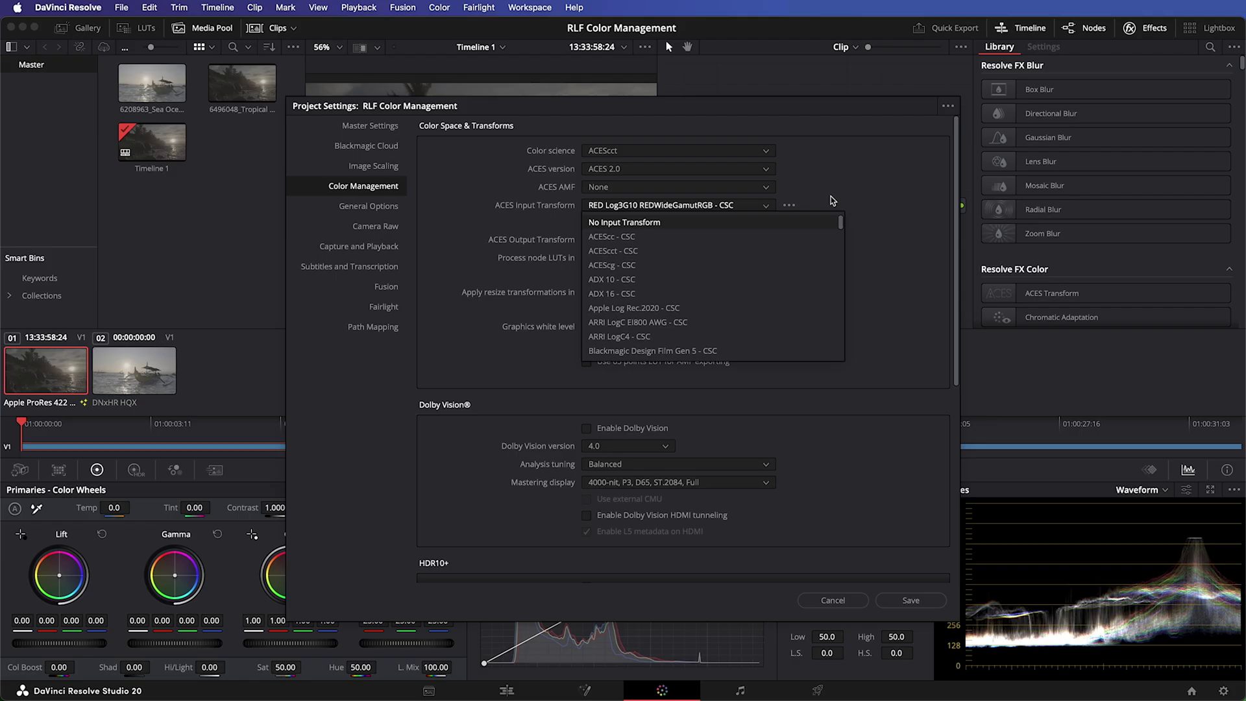
click(832, 200)
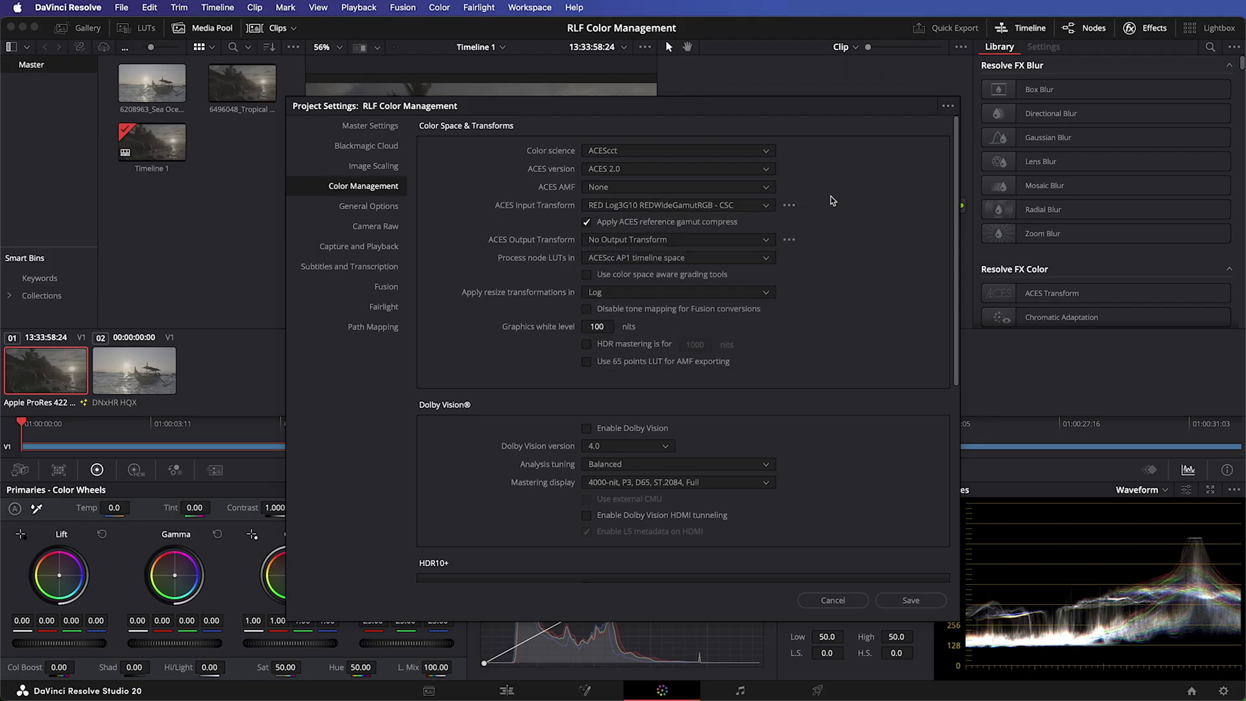
click(740, 239)
scroll(741, 247, down, 5)
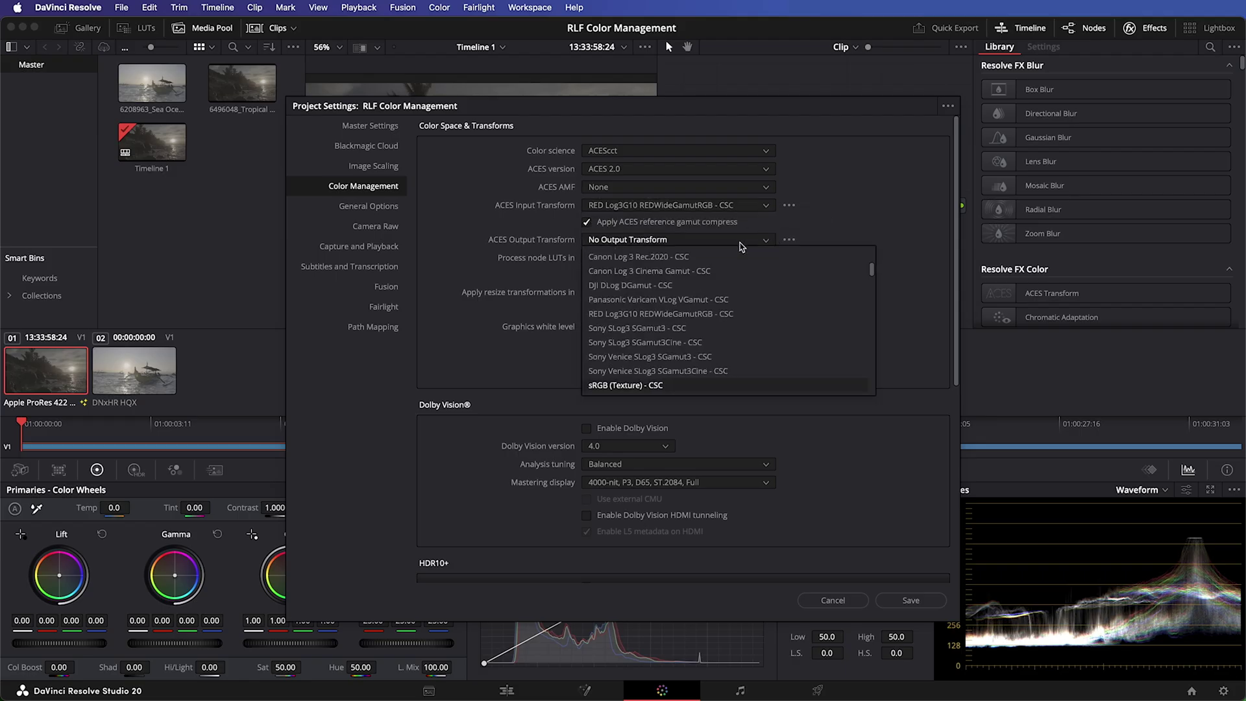
scroll(655, 331, down, 4)
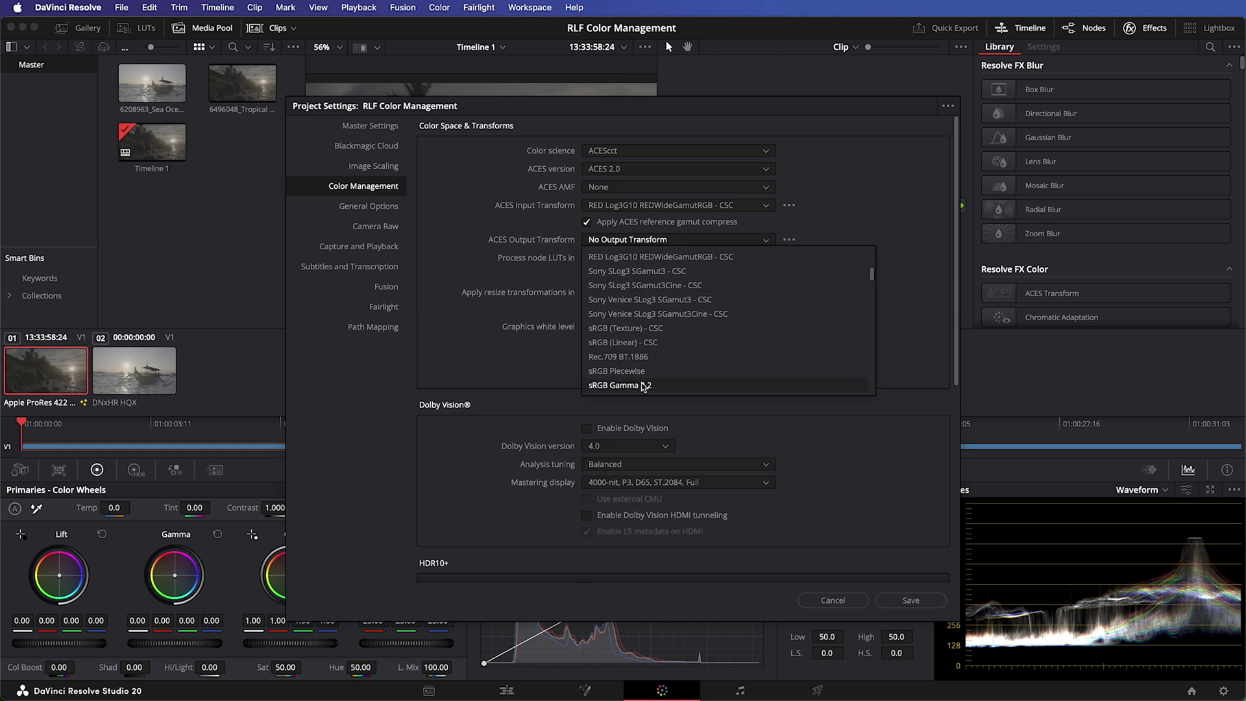
click(644, 386)
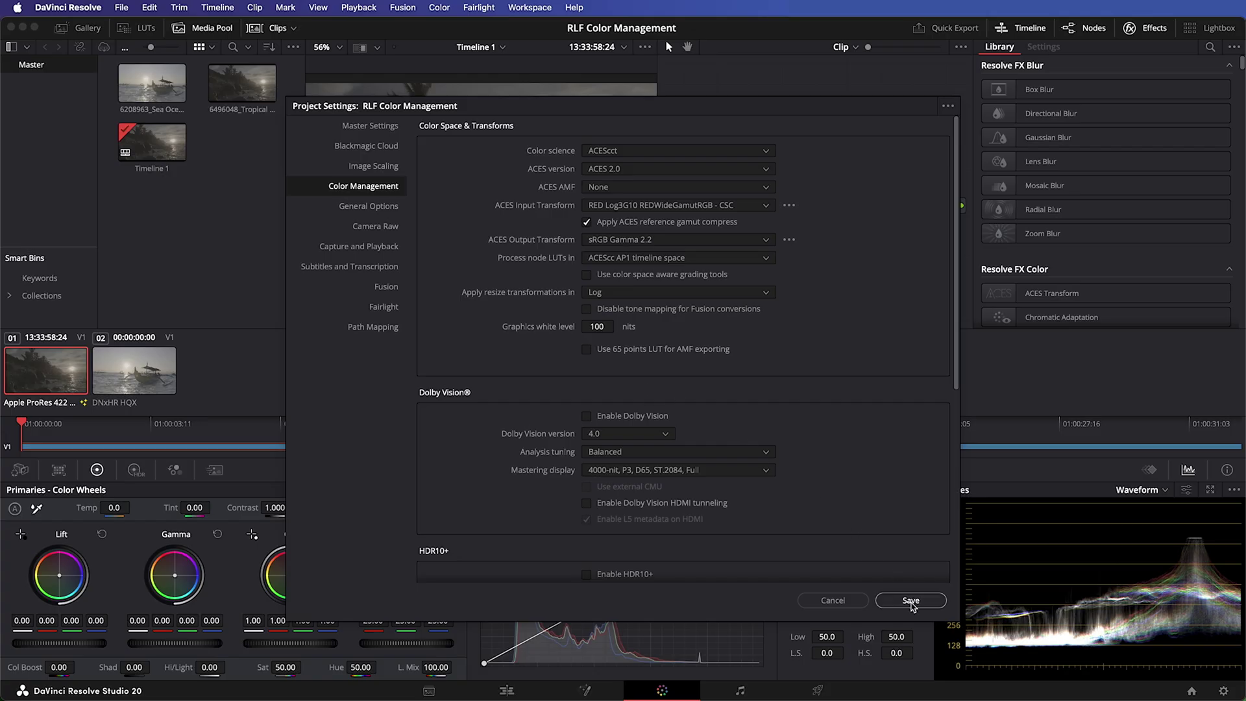
- Save the colour settings, check the boat and sunset coast shots, and inspect clip options
click(911, 600)
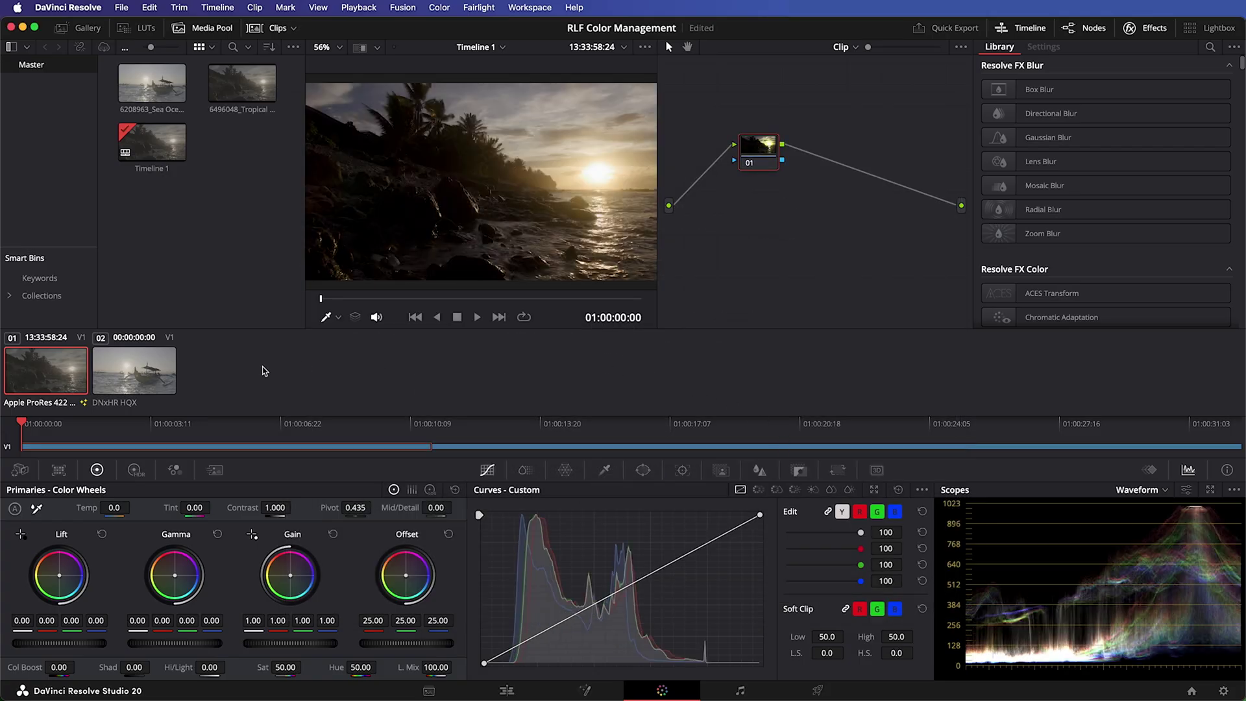
click(128, 363)
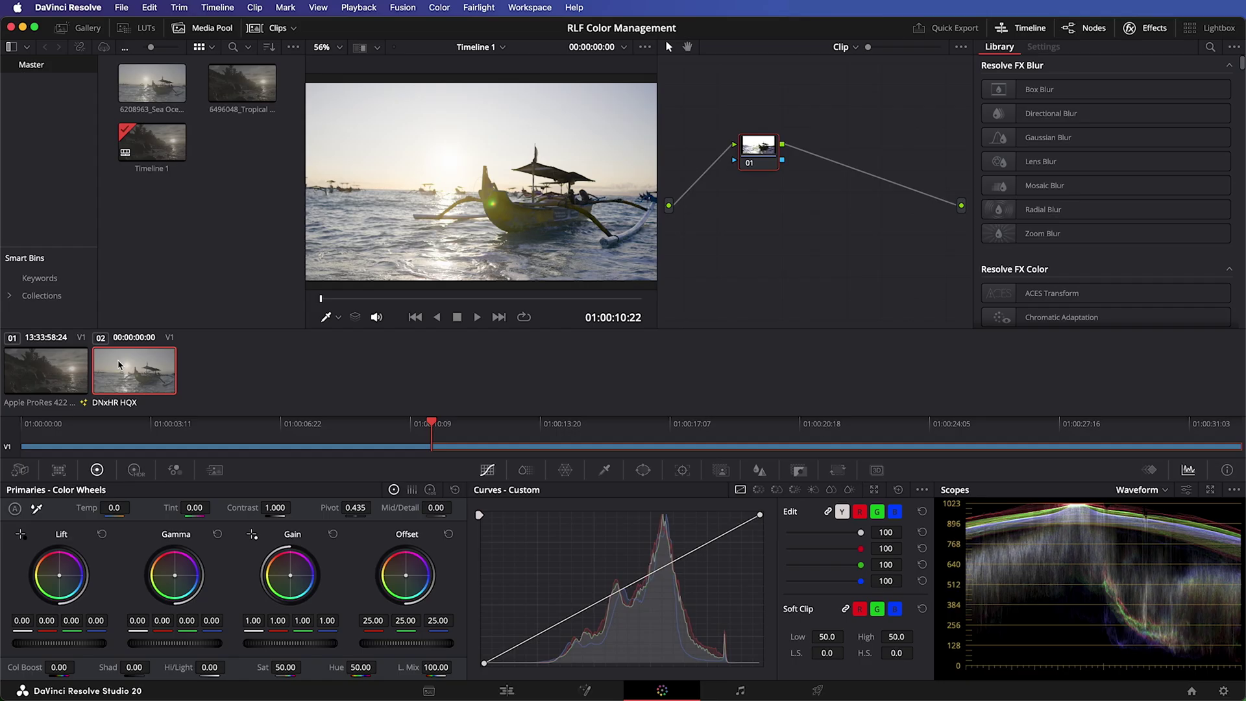
click(45, 370)
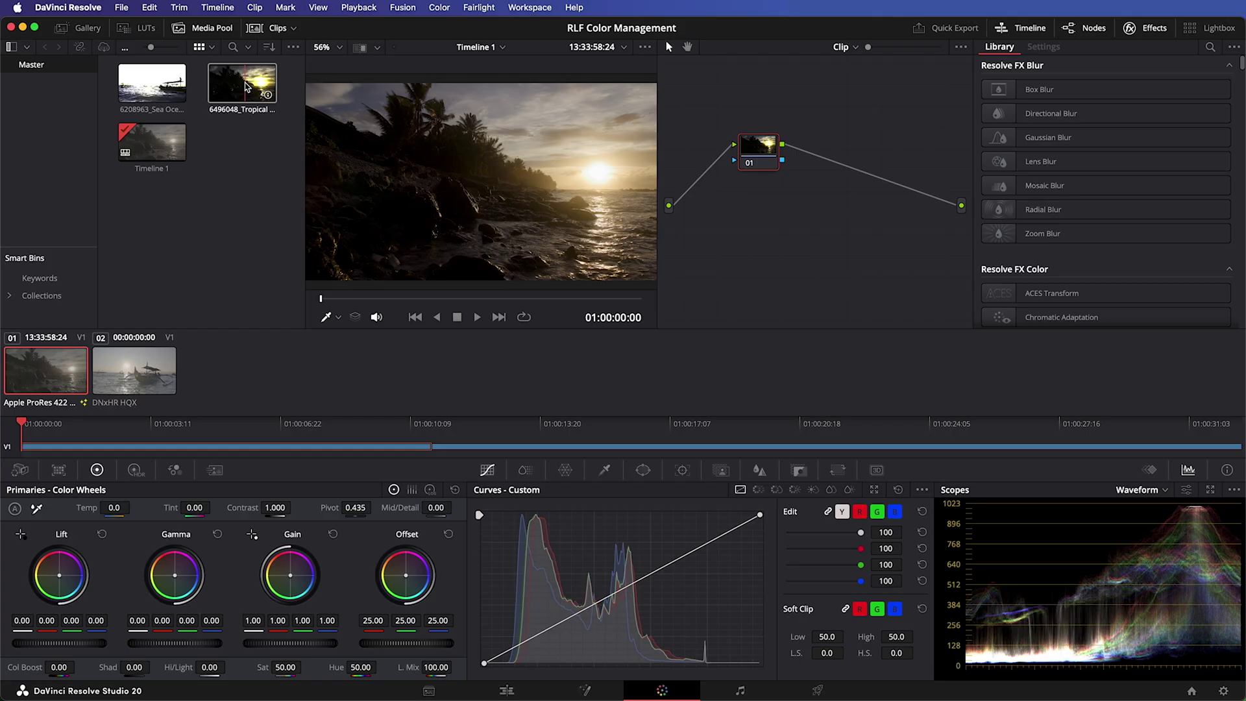
right_click(245, 86)
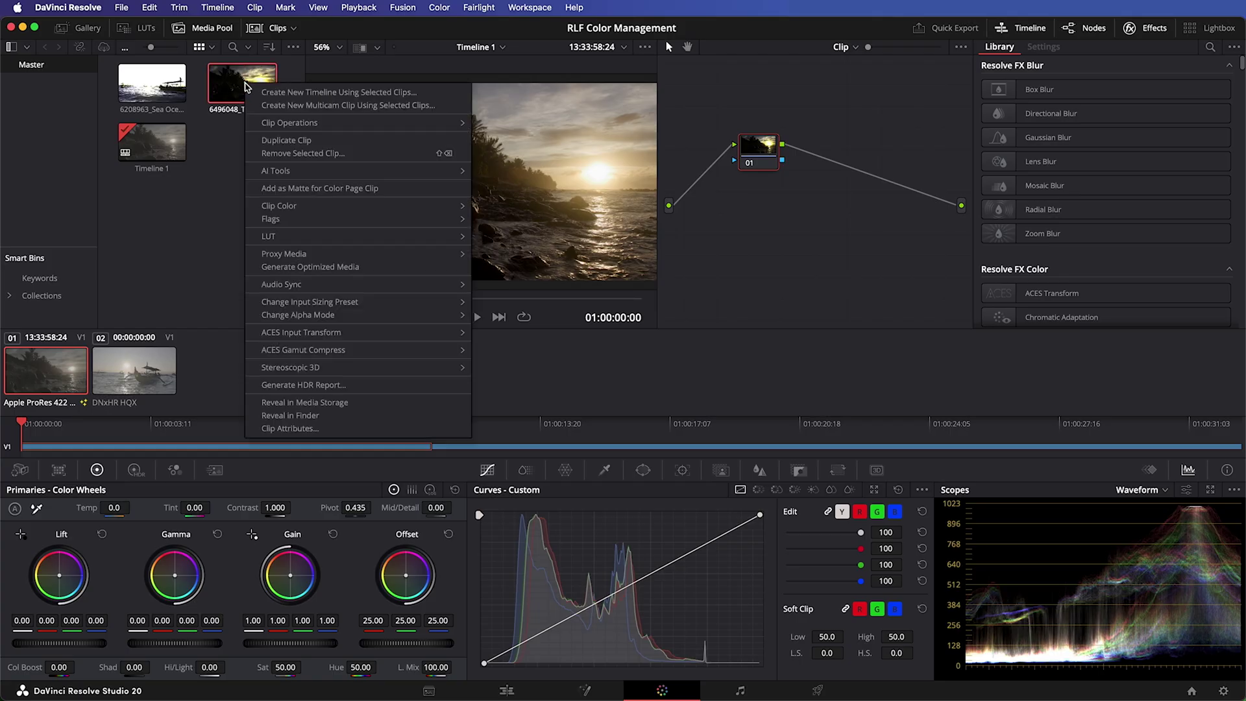
mouse_move(301, 331)
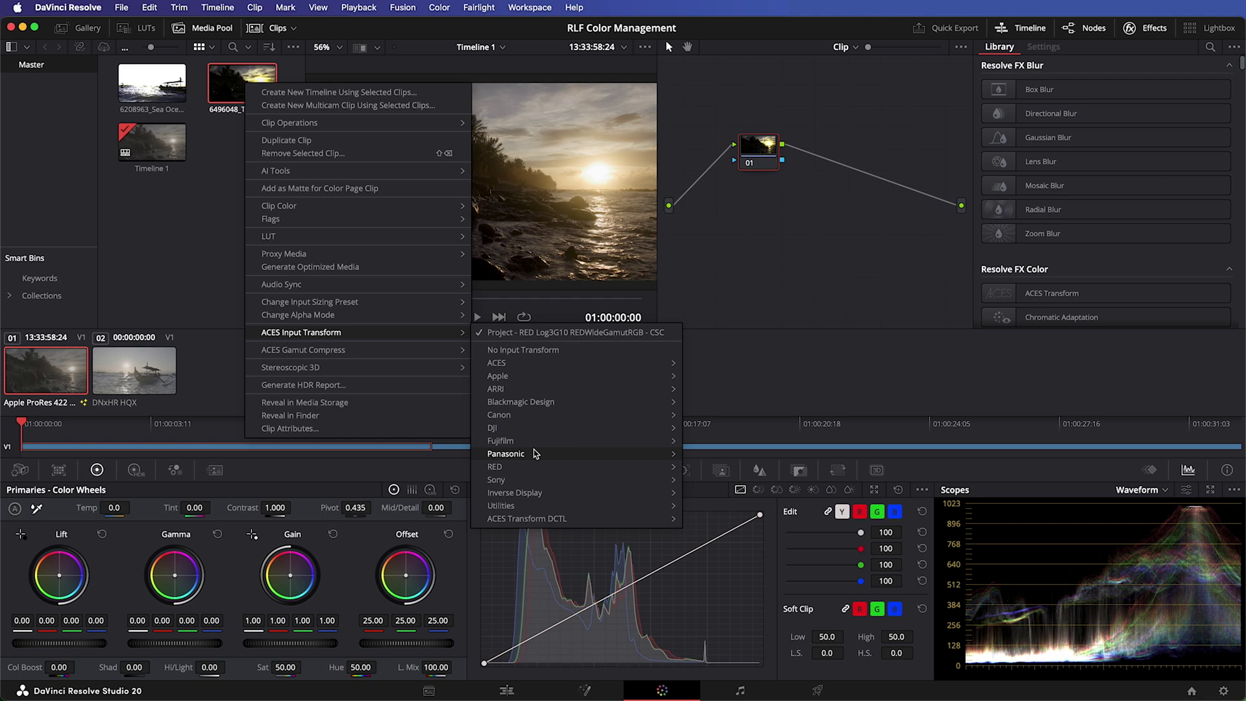
mouse_move(495, 467)
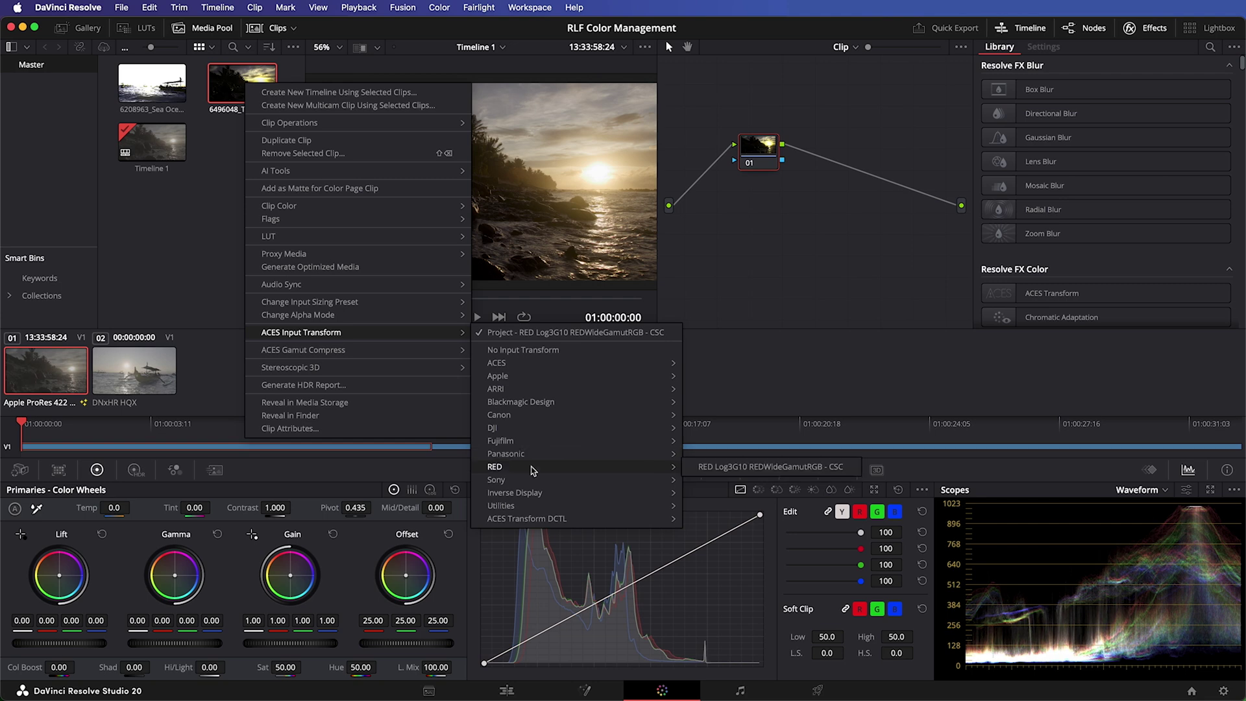
click(126, 276)
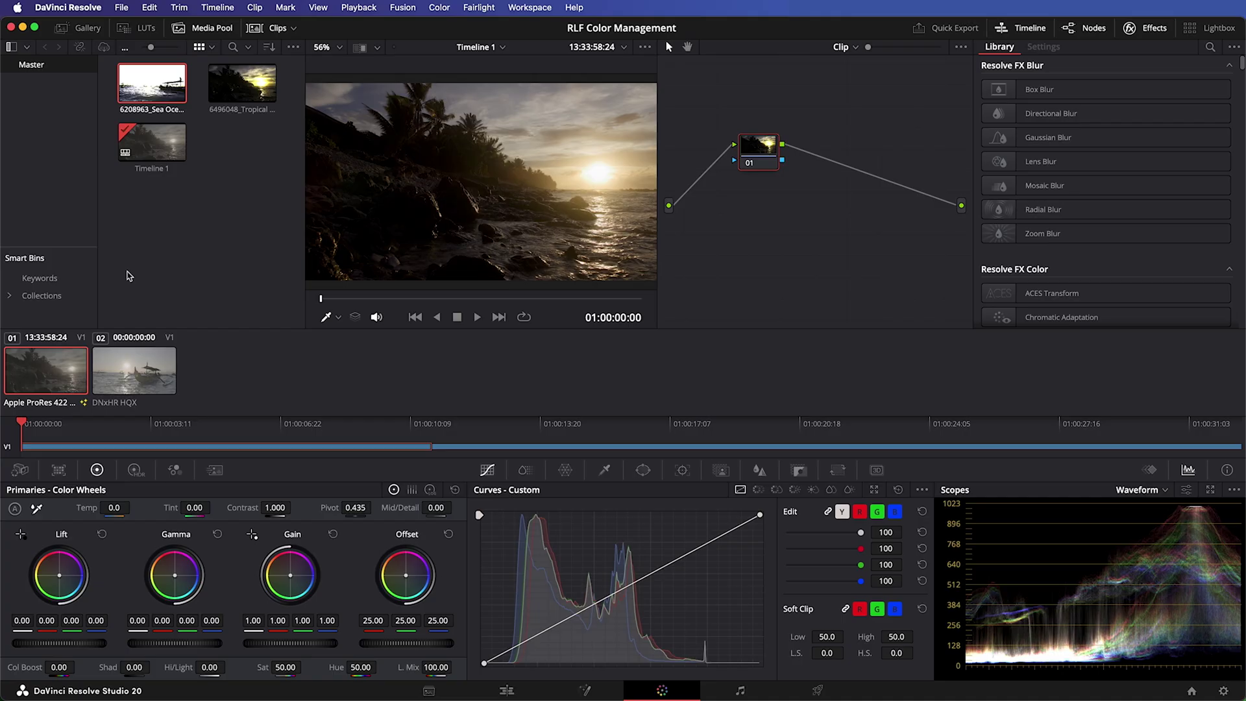
- In Fusion, add a Red Giant Real Lens Flares node after the clip
click(586, 691)
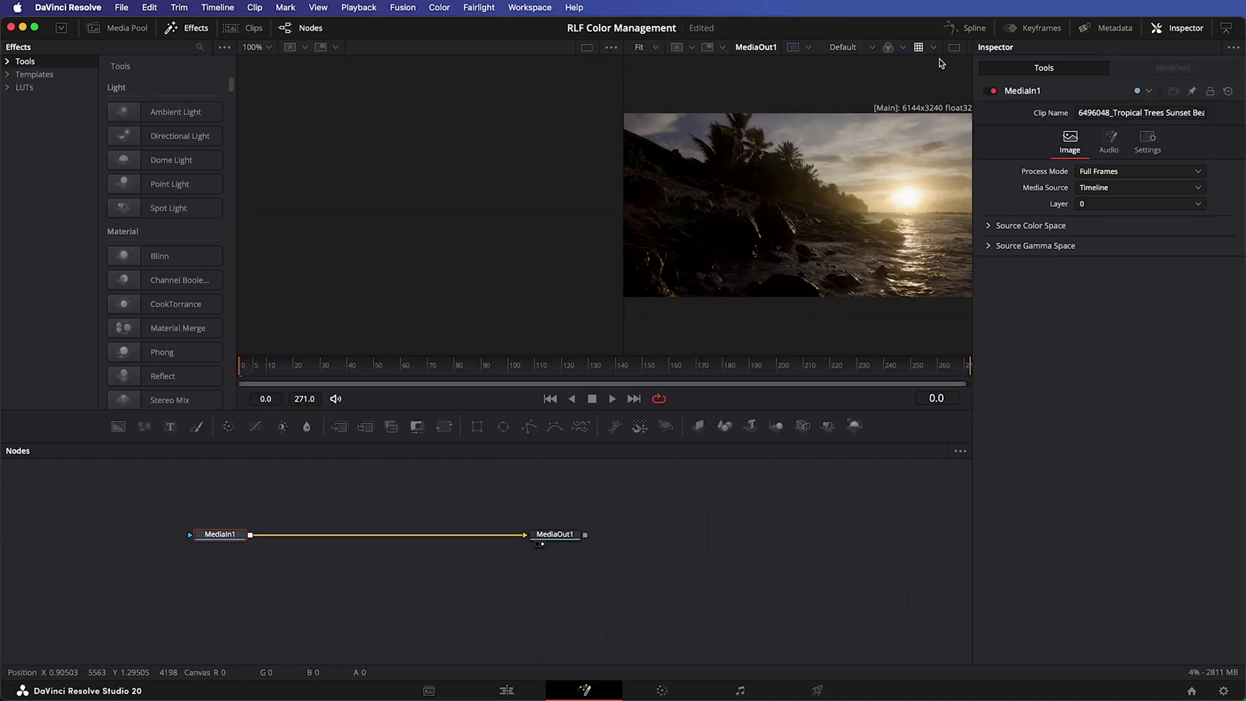
click(956, 46)
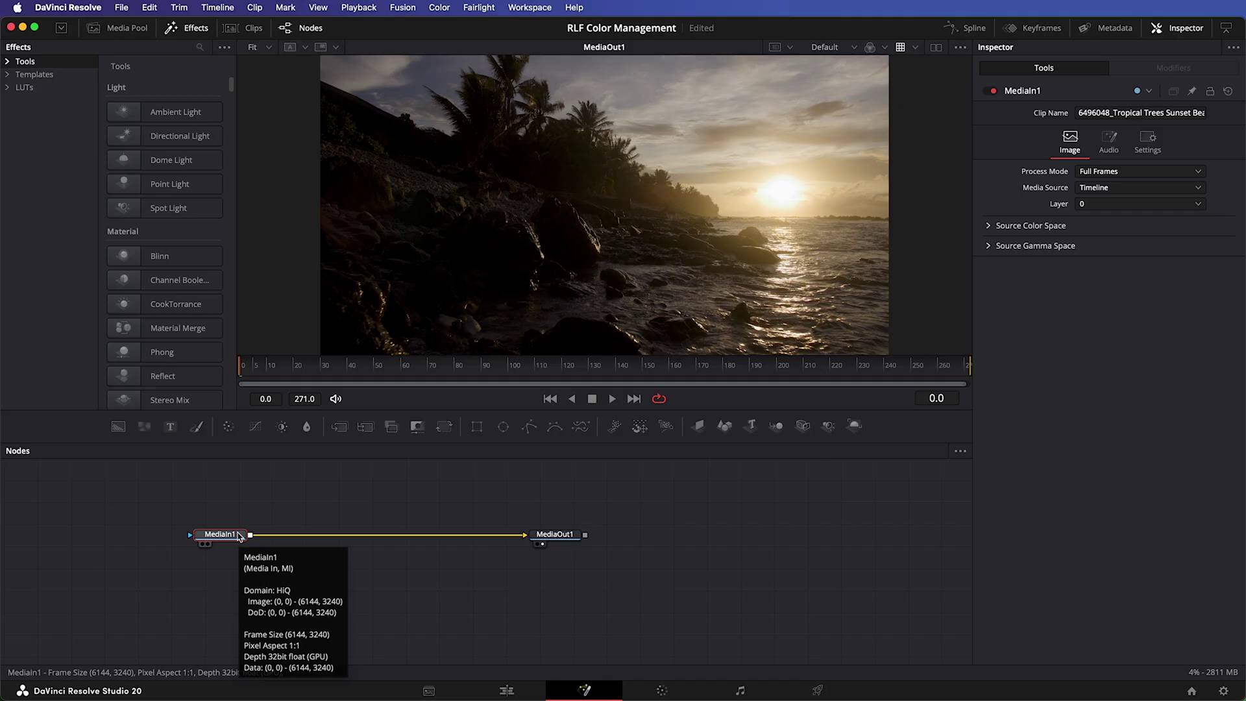
key(shift+space)
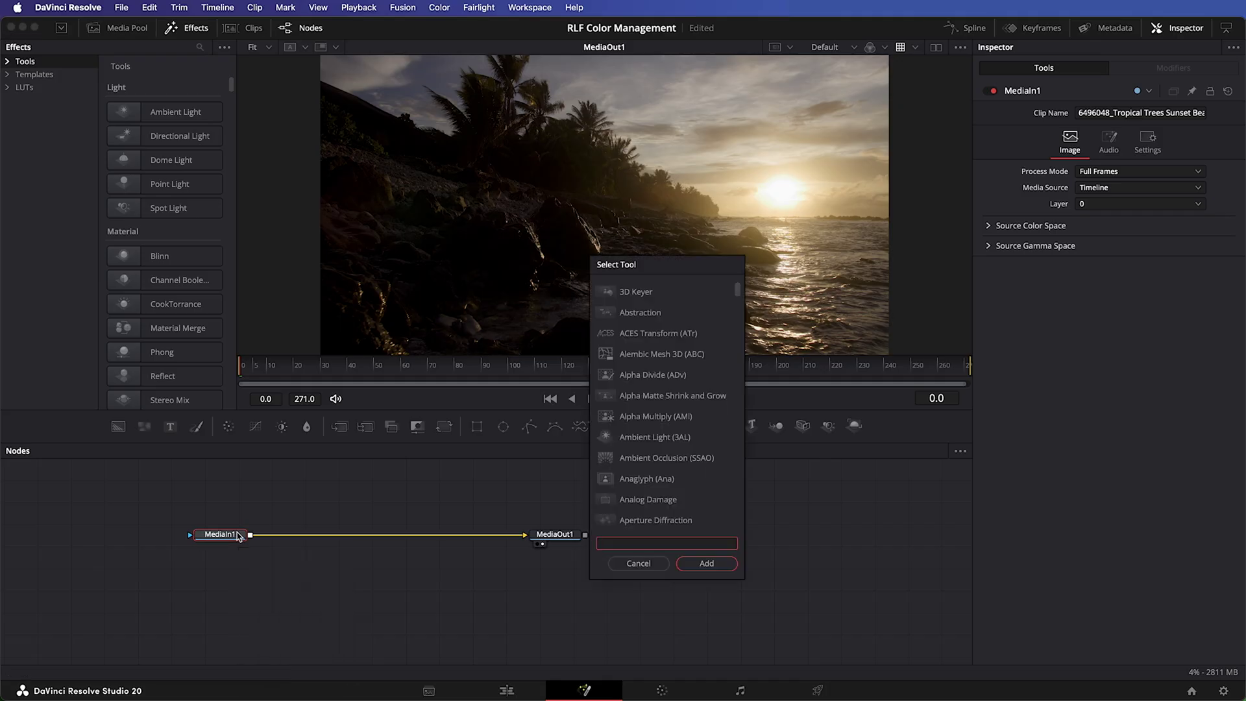
text(real lens flare)
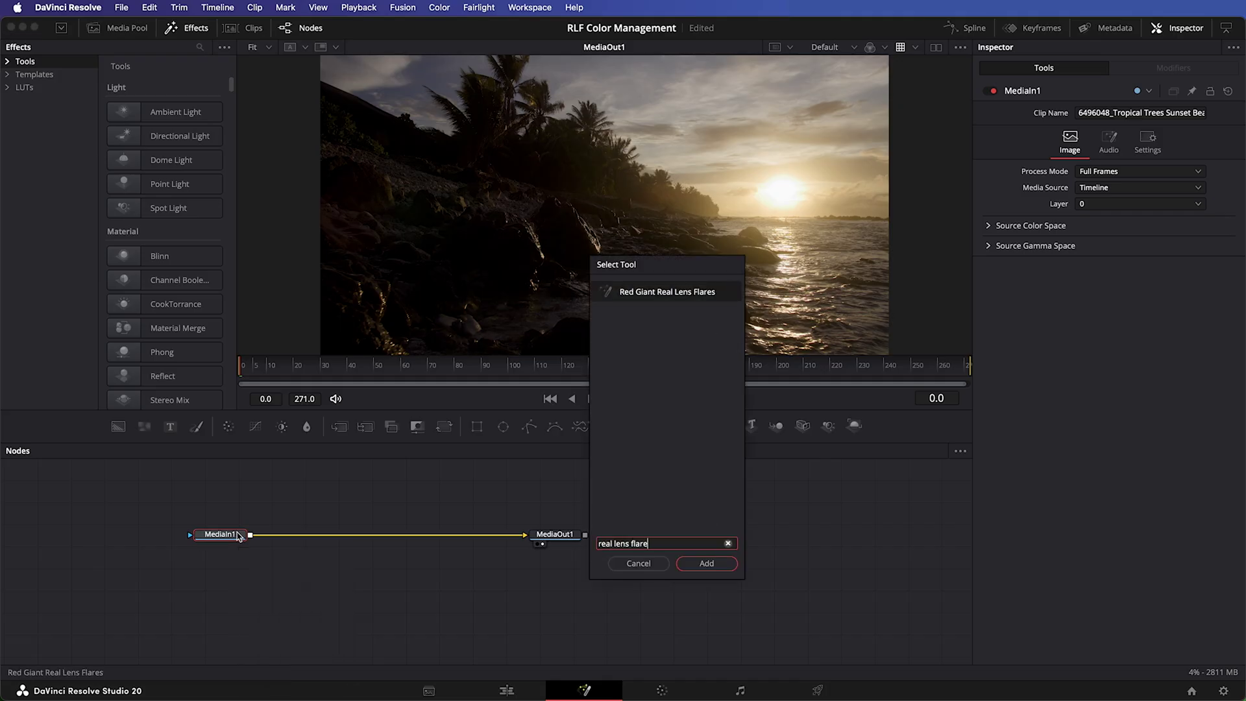
click(708, 562)
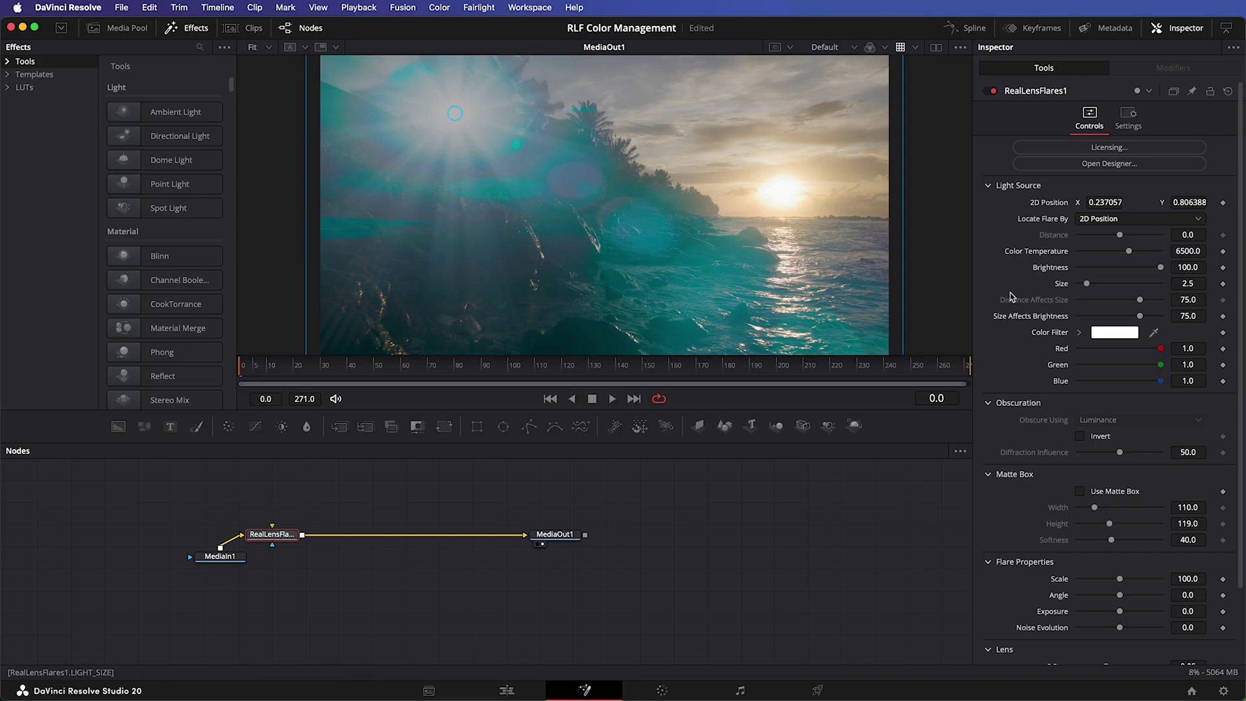
scroll(1024, 619, down, 3)
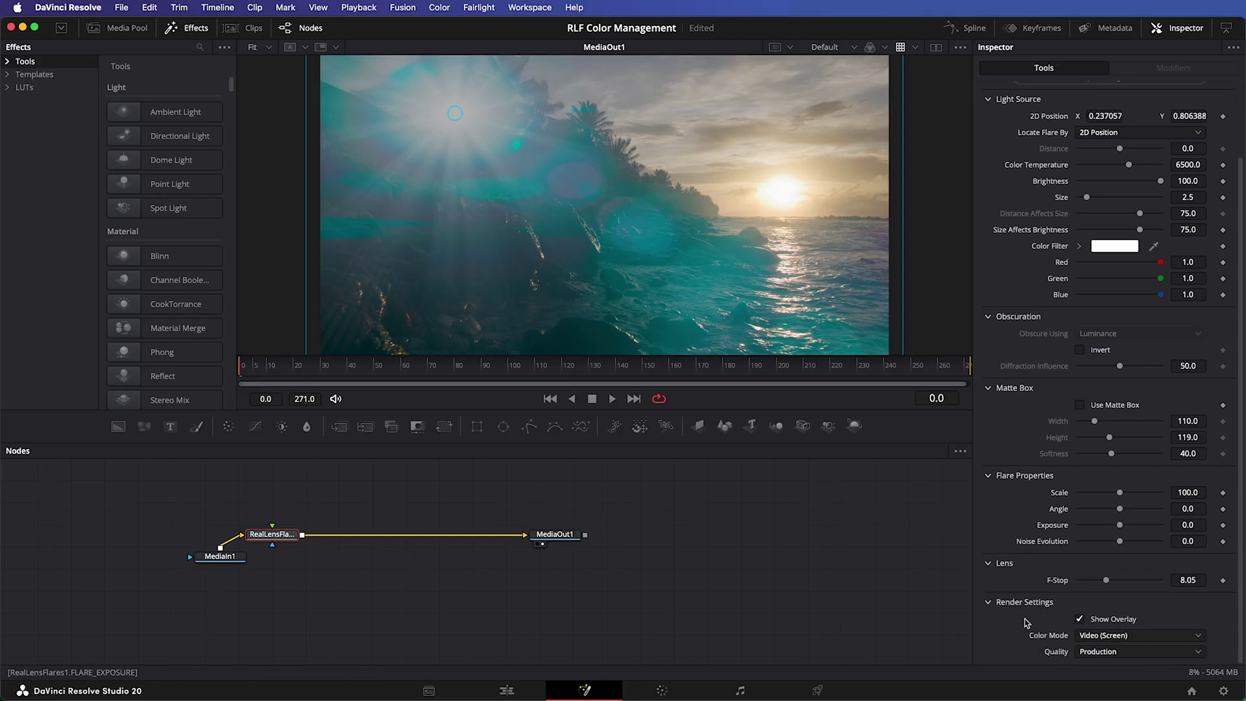
- Set the flare to Linear ACEScg (Add) mode and place its light source on the sun
click(1129, 635)
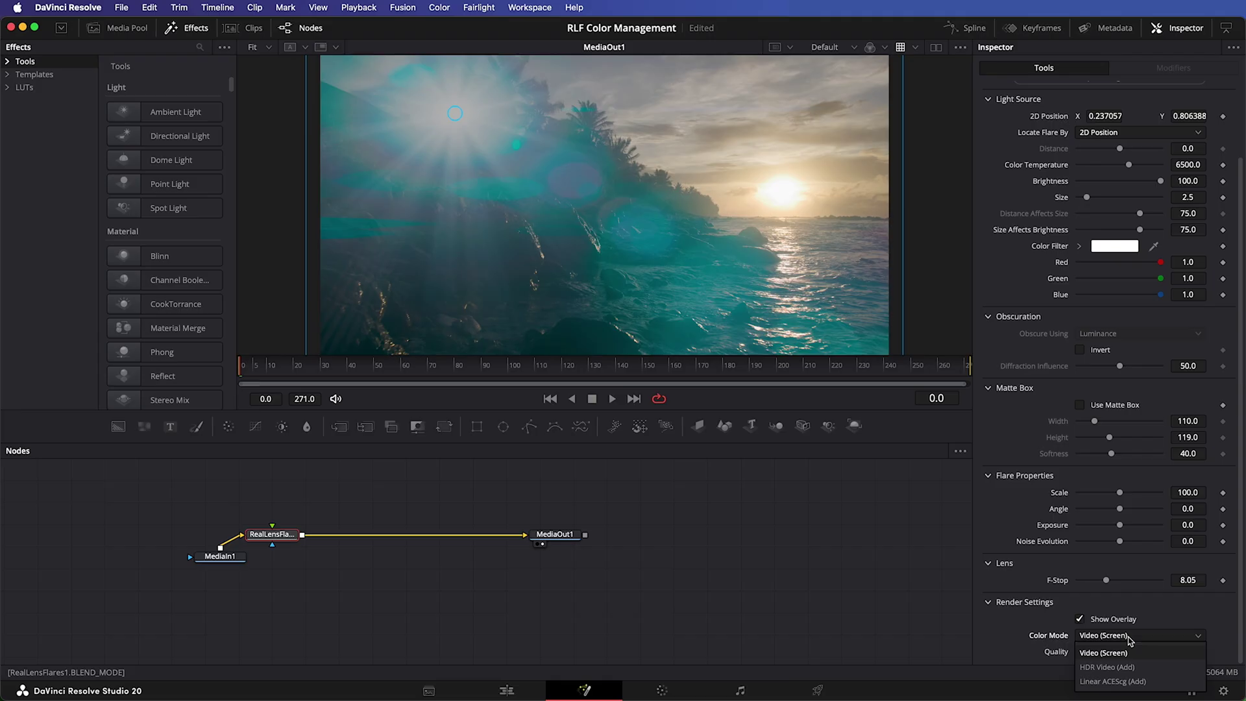
click(1113, 681)
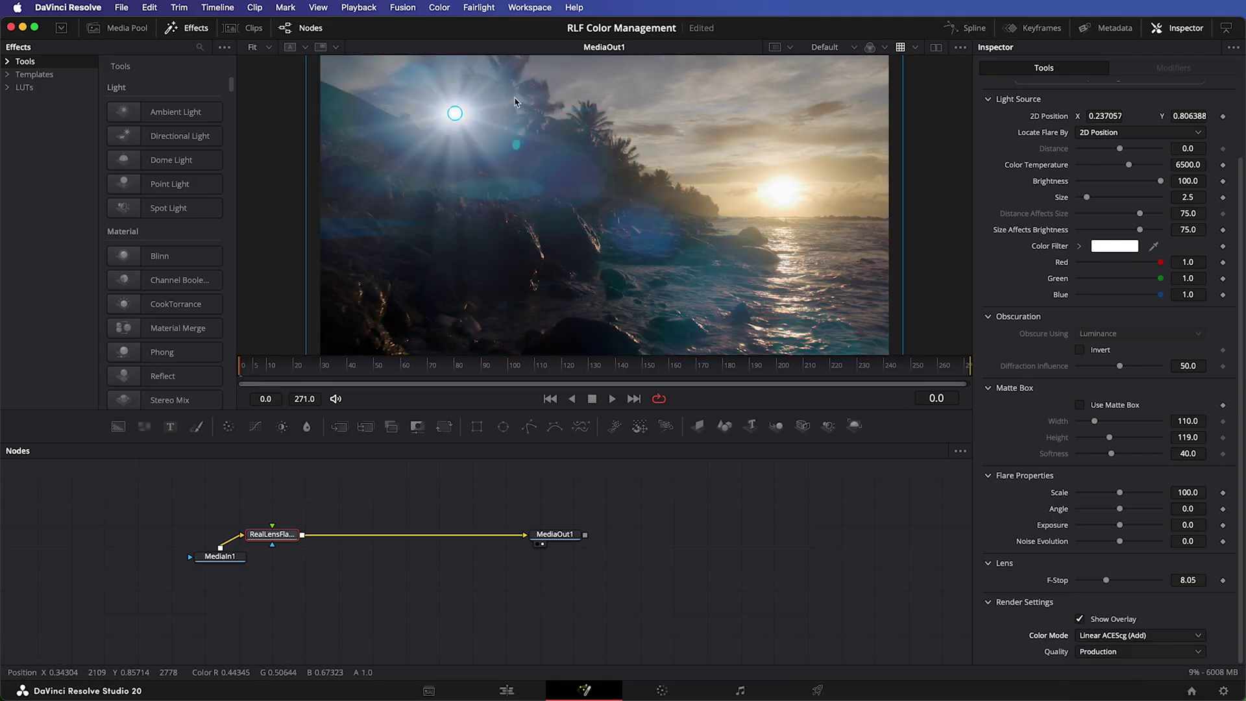
click(773, 194)
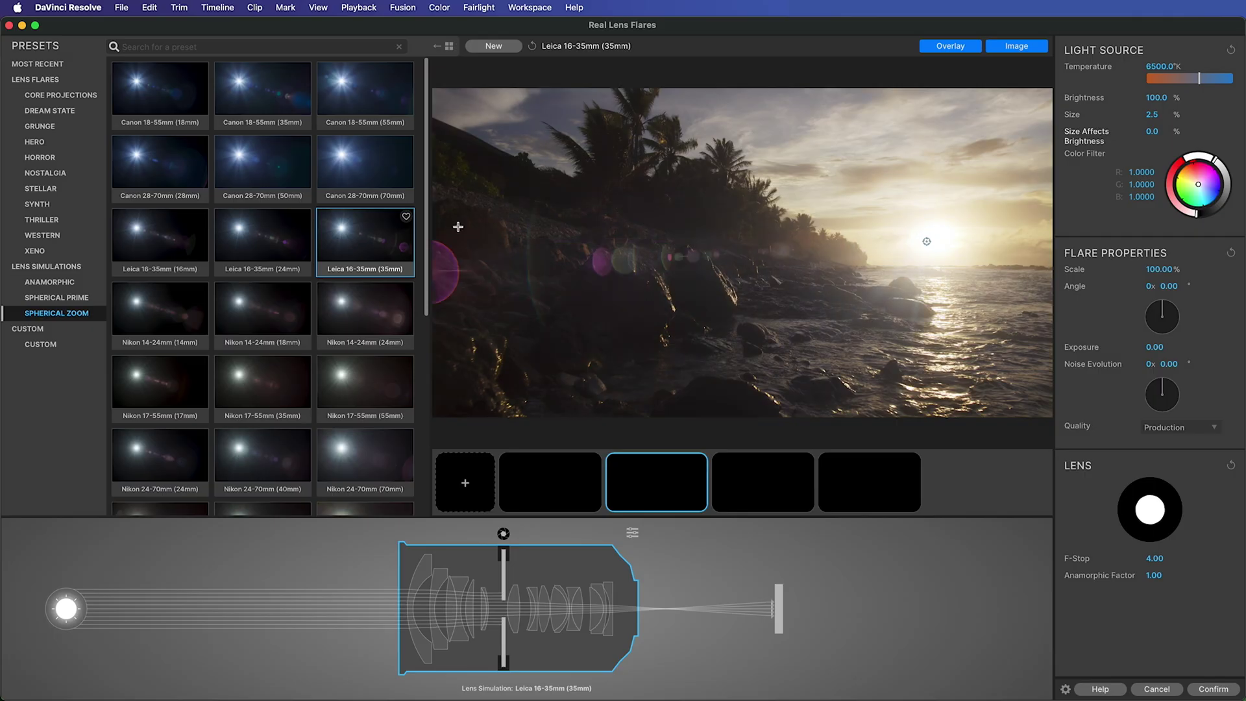
- Set the flare temperature to 3200 and brightness to 150, then confirm the designer
double_click(1160, 66)
text(3200)
key(Return)
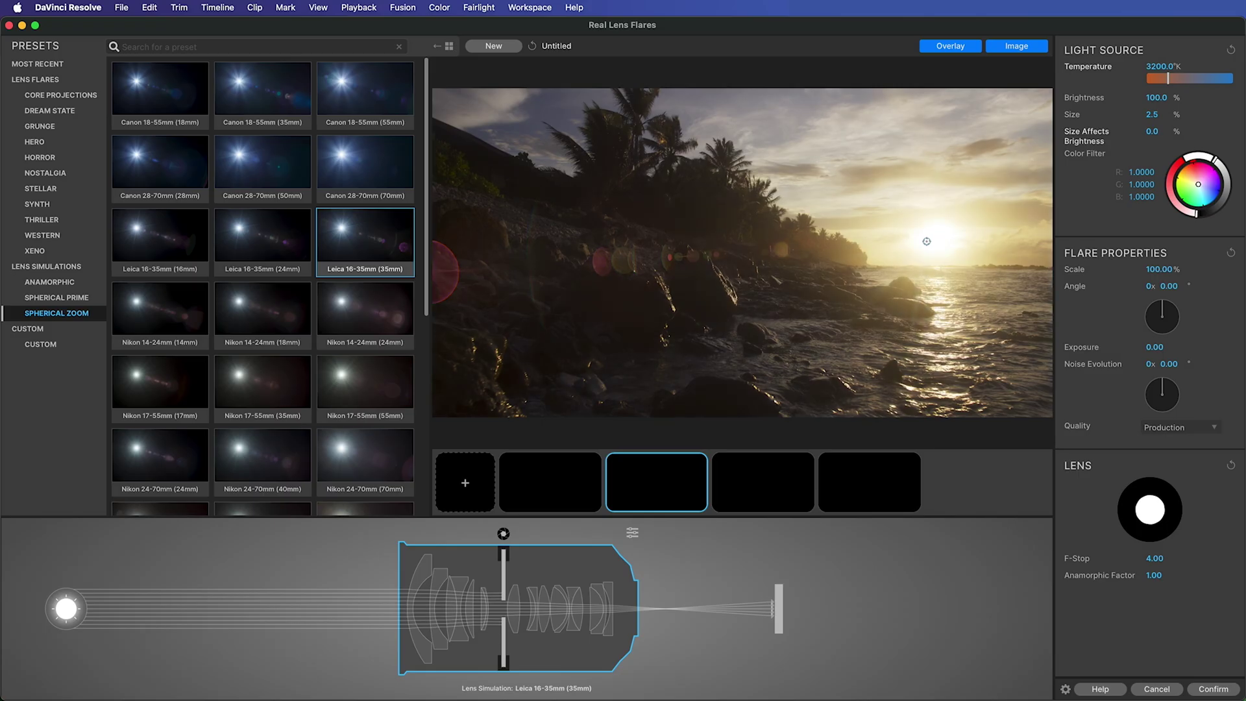
double_click(1158, 98)
text(150)
key(Return)
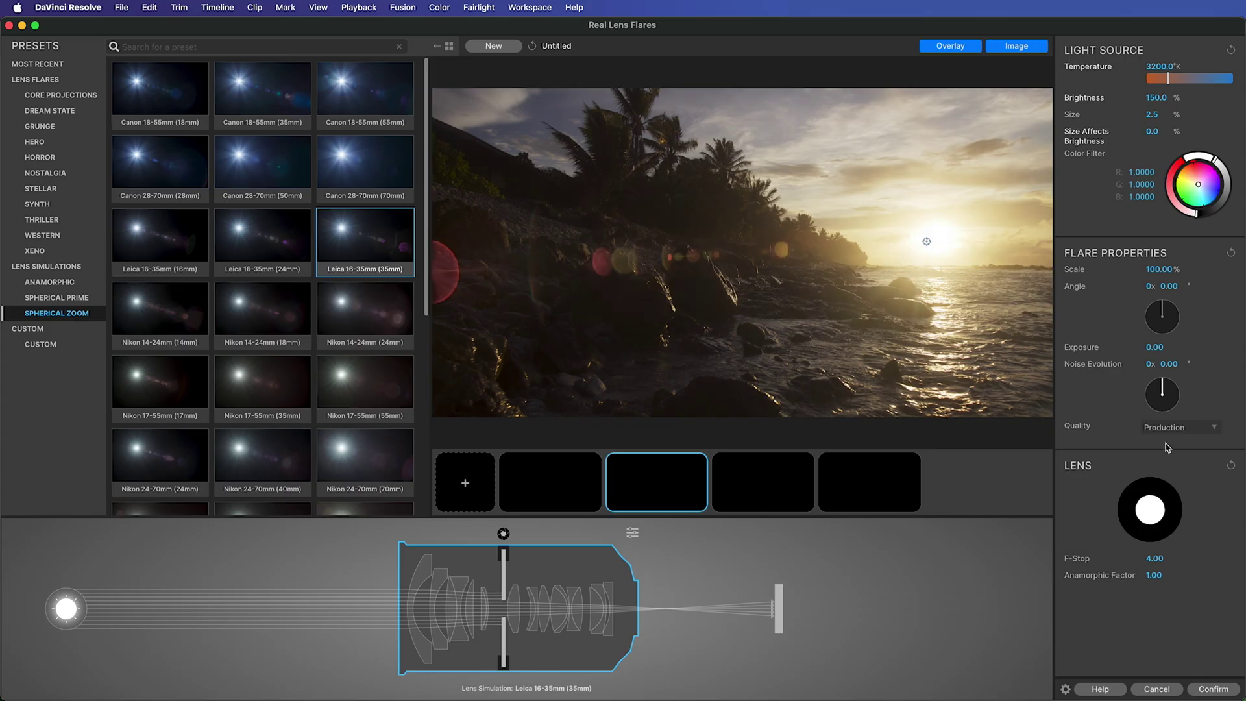
click(1215, 689)
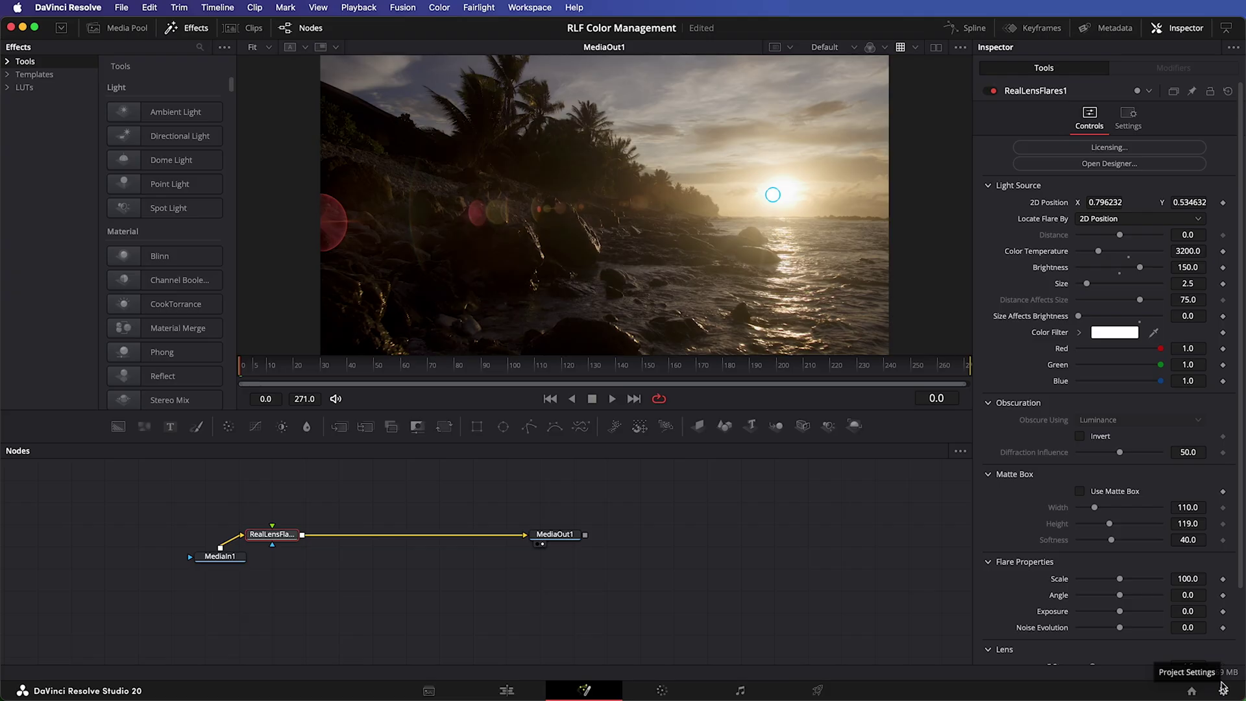
- Delete the Fusion flare node, reconnect MediaIn1, and apply Real Lens Flares to Color node 01
drag(283, 533, 352, 538)
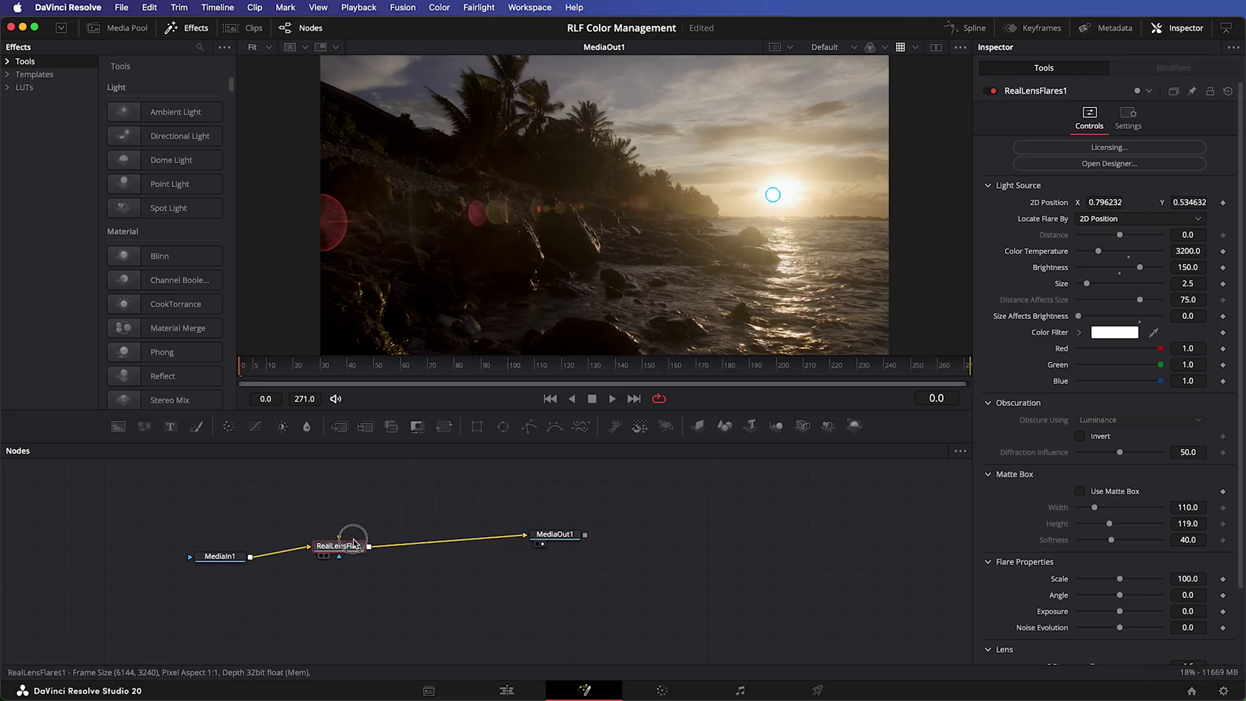
right_click(353, 545)
key(Escape)
key(Delete)
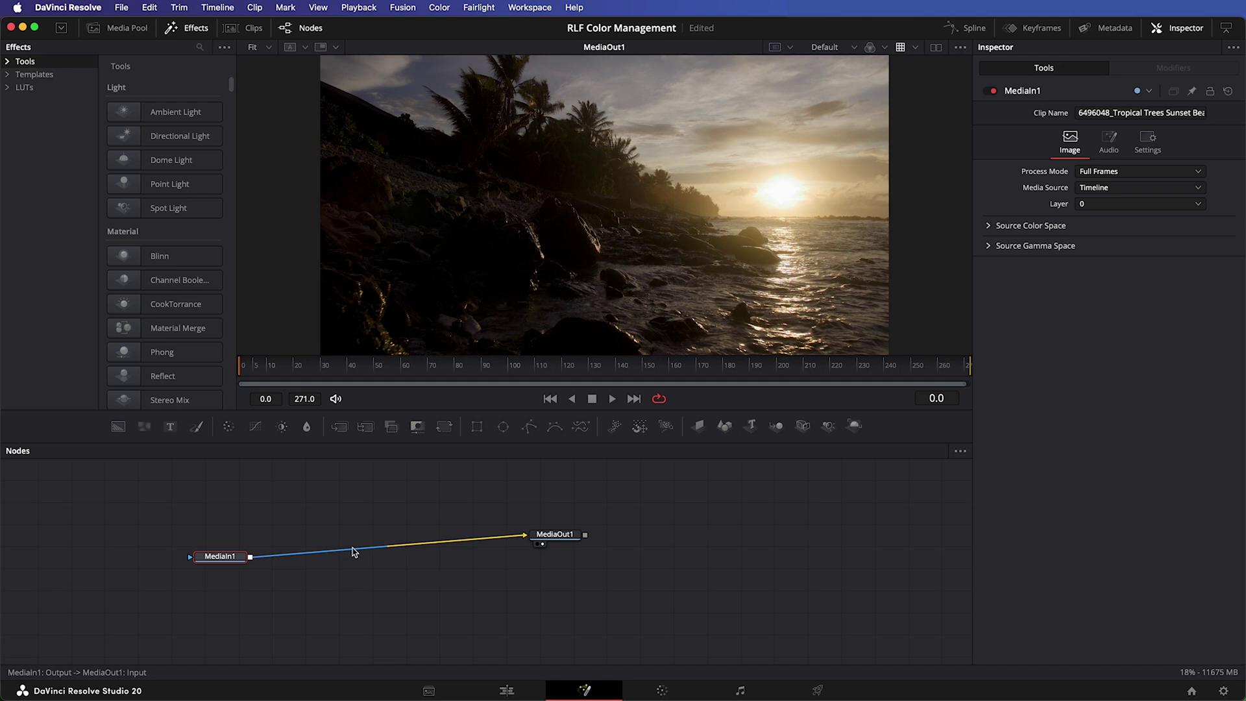
drag(220, 556, 205, 533)
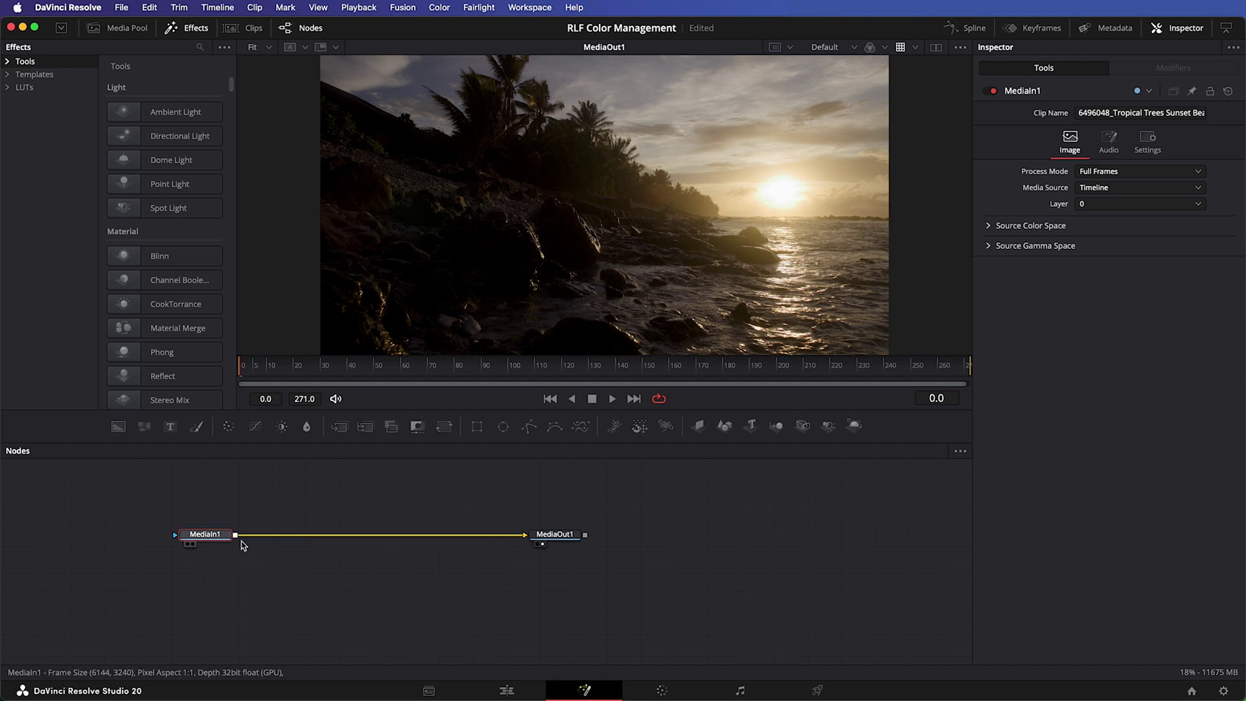
click(662, 691)
drag(1032, 125, 709, 212)
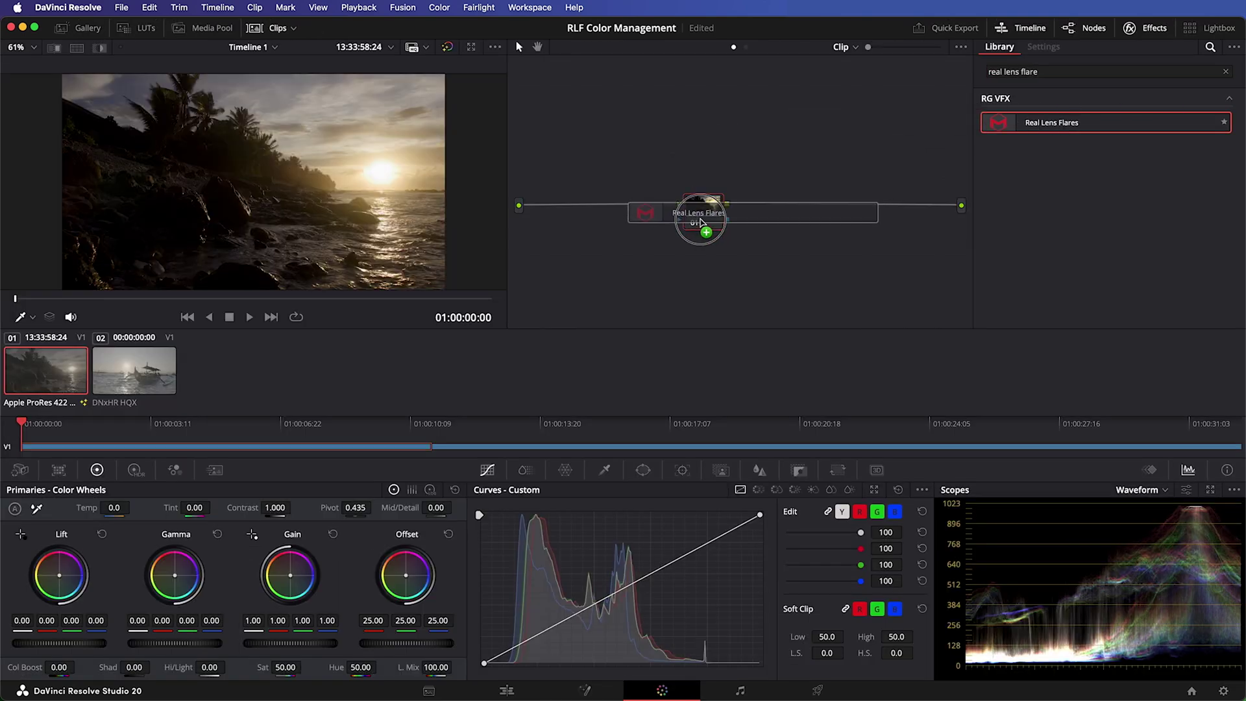
scroll(1020, 285, down, 3)
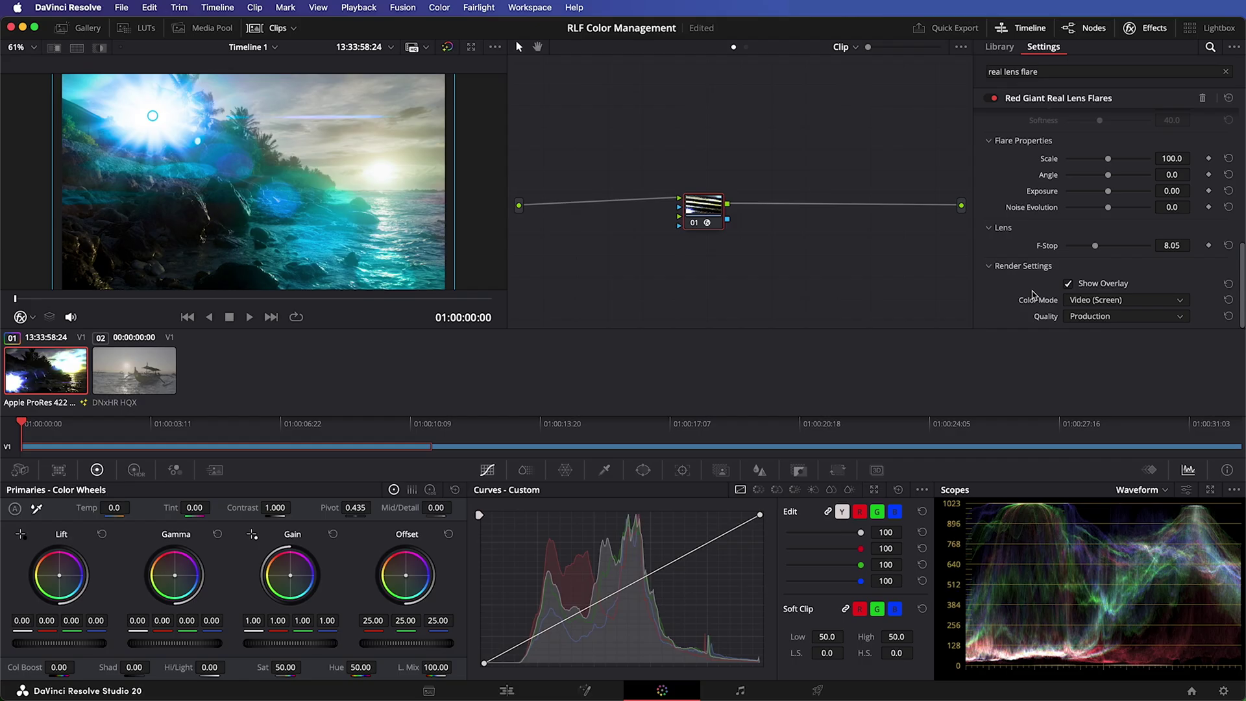
- Switch the Color page flare's Render Settings colour mode to Linear ACEScg (Add)
click(1102, 301)
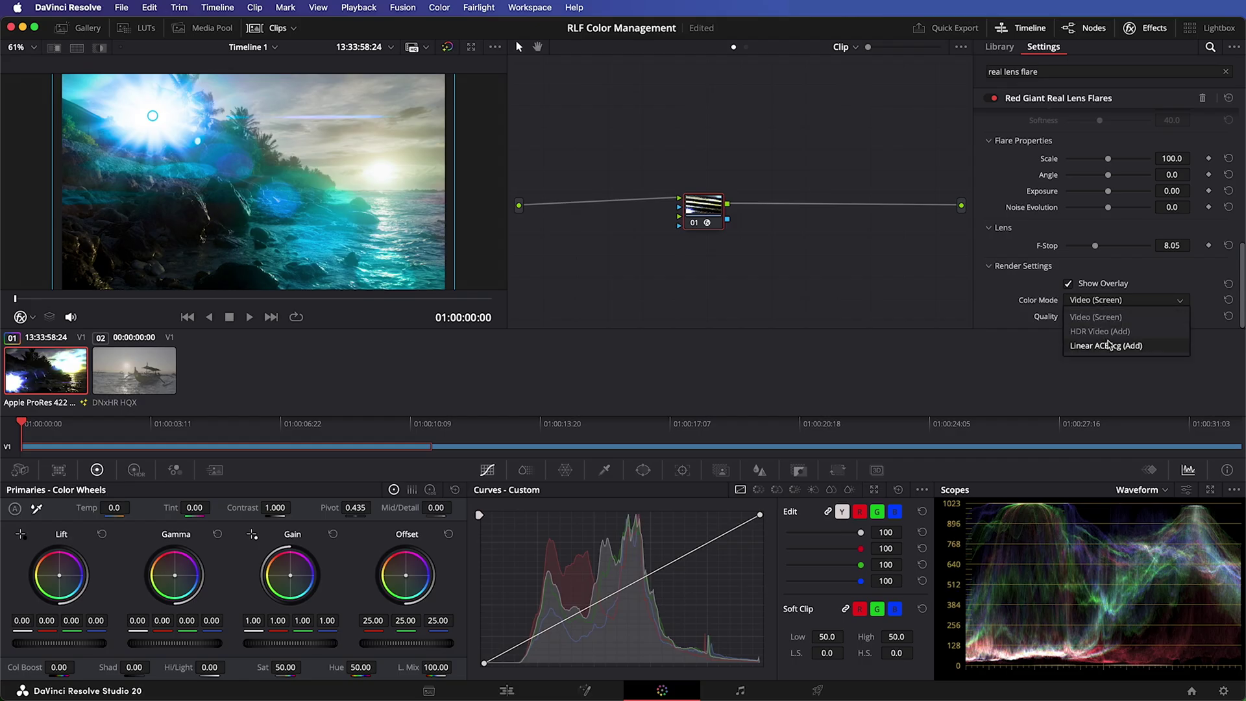
click(1106, 346)
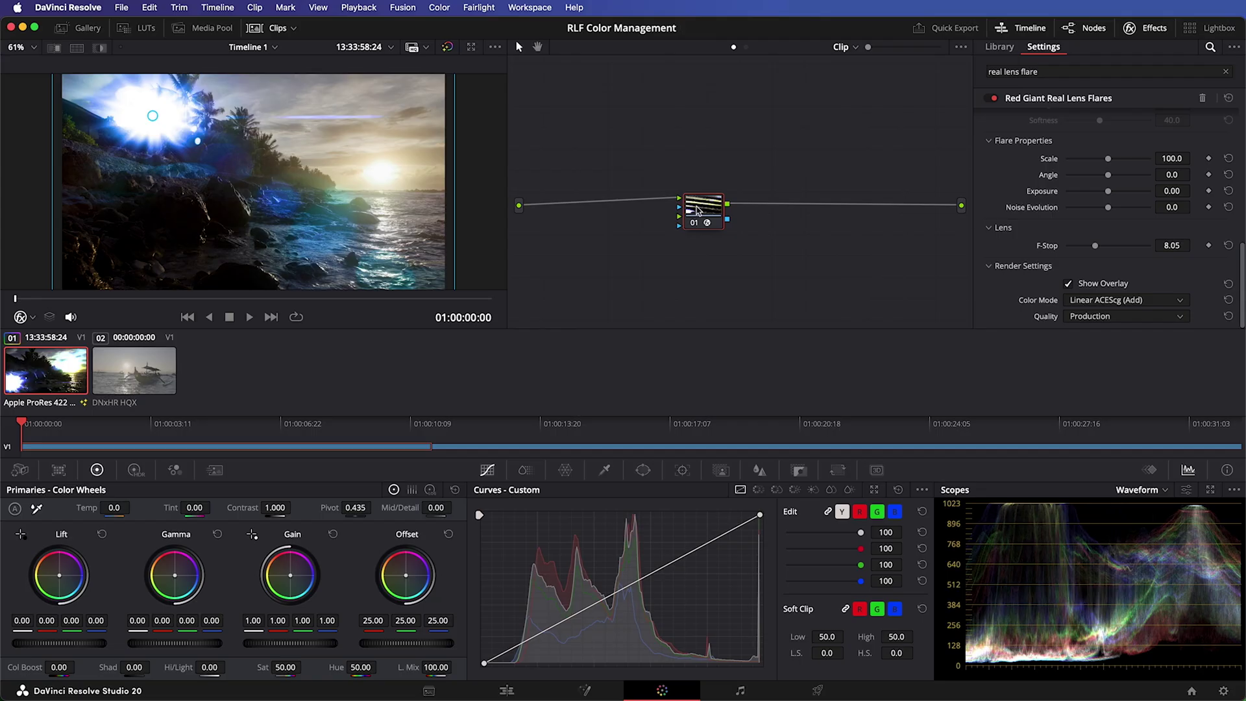
- Add new nodes before and after the flare node, shifting node 03 right
right_click(700, 211)
click(867, 288)
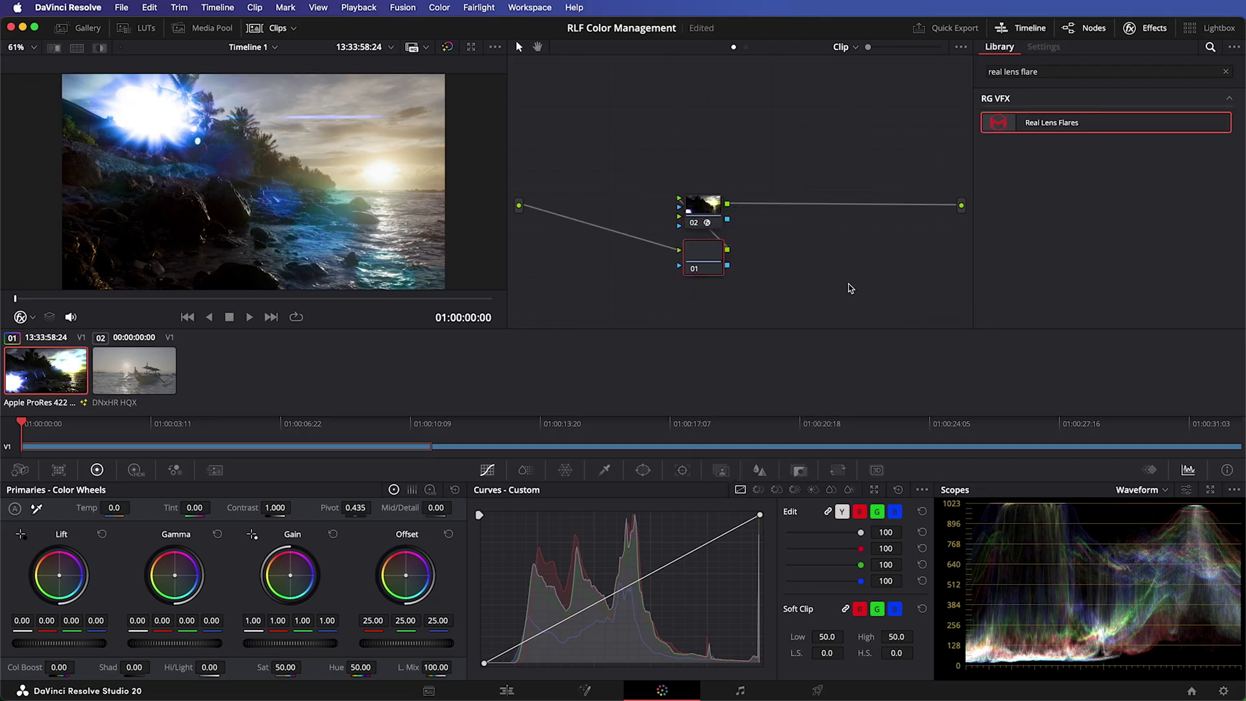
right_click(709, 217)
mouse_move(744, 278)
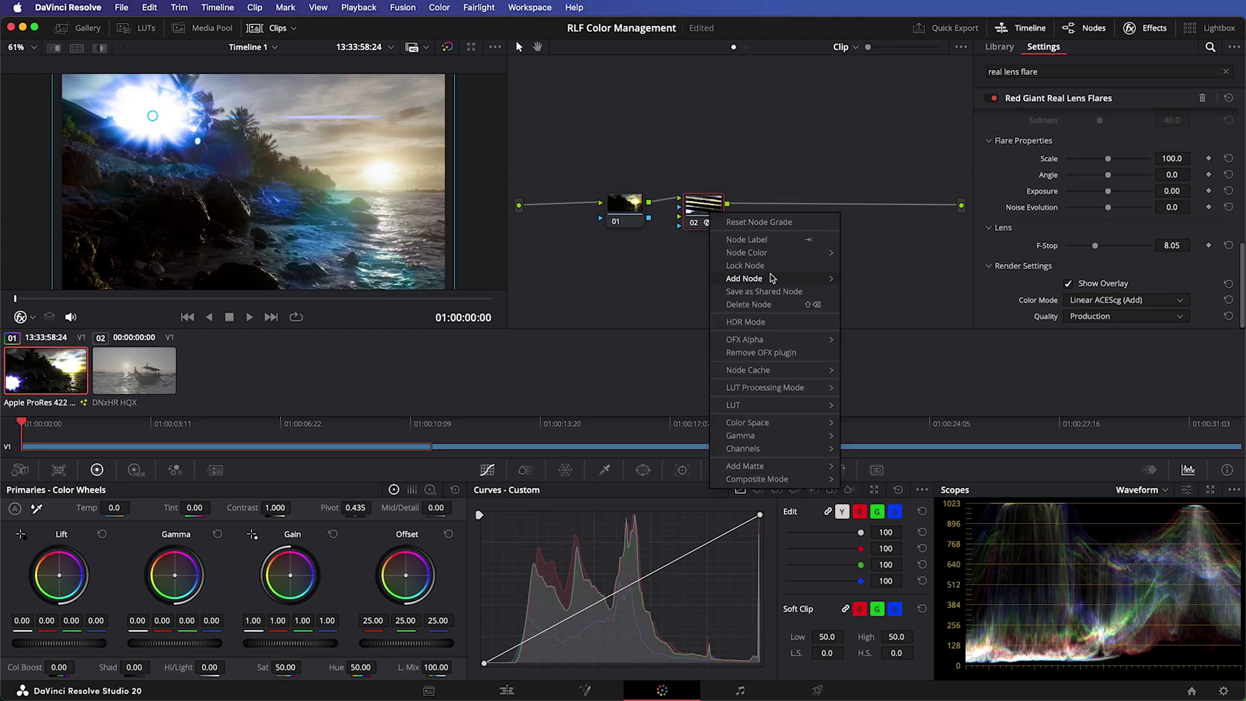
click(871, 292)
drag(769, 207, 796, 206)
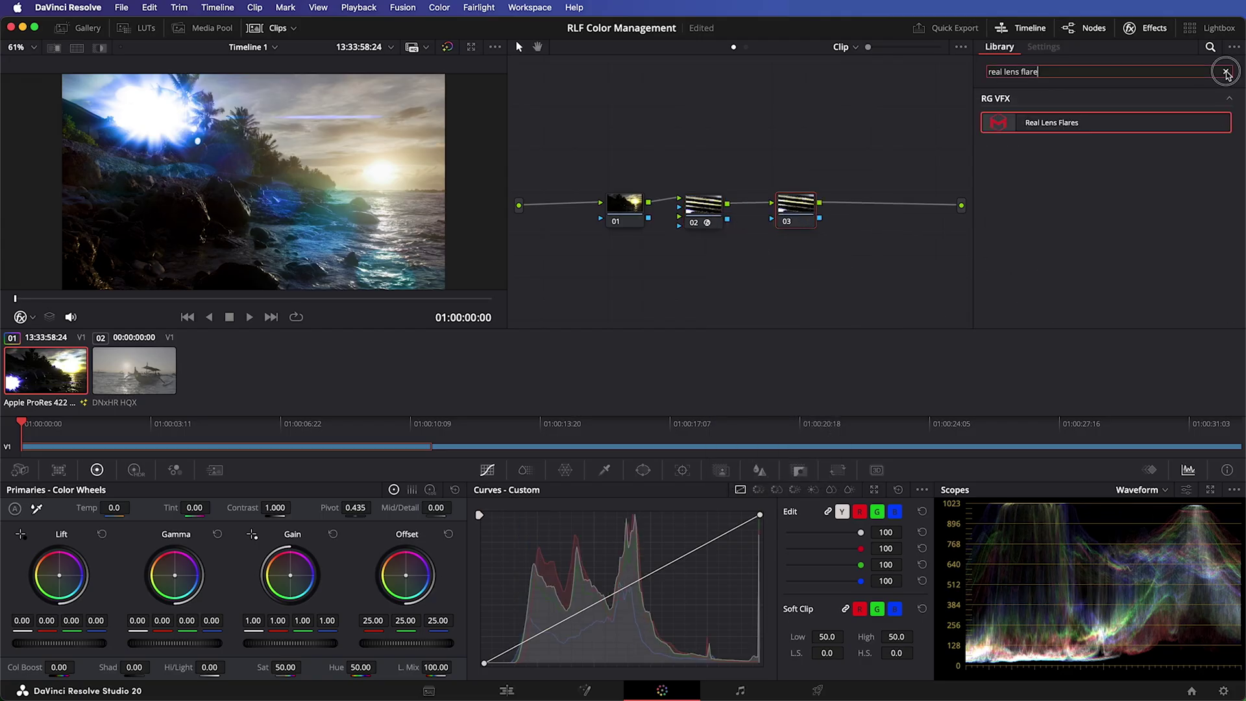
- Apply ACES Transform to node 03 and label nodes 01 and 03 LOG TO LIN and LIN TO LOG
click(1226, 71)
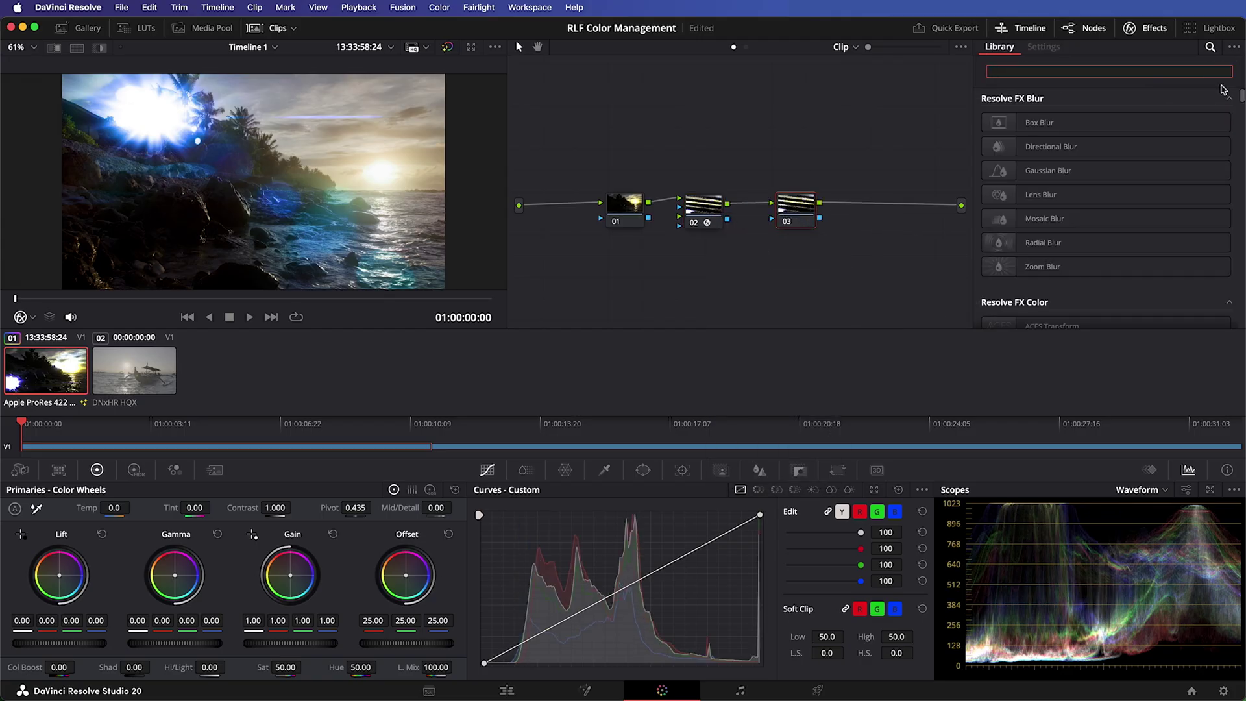
scroll(1106, 195, down, 2)
drag(1051, 271, 631, 208)
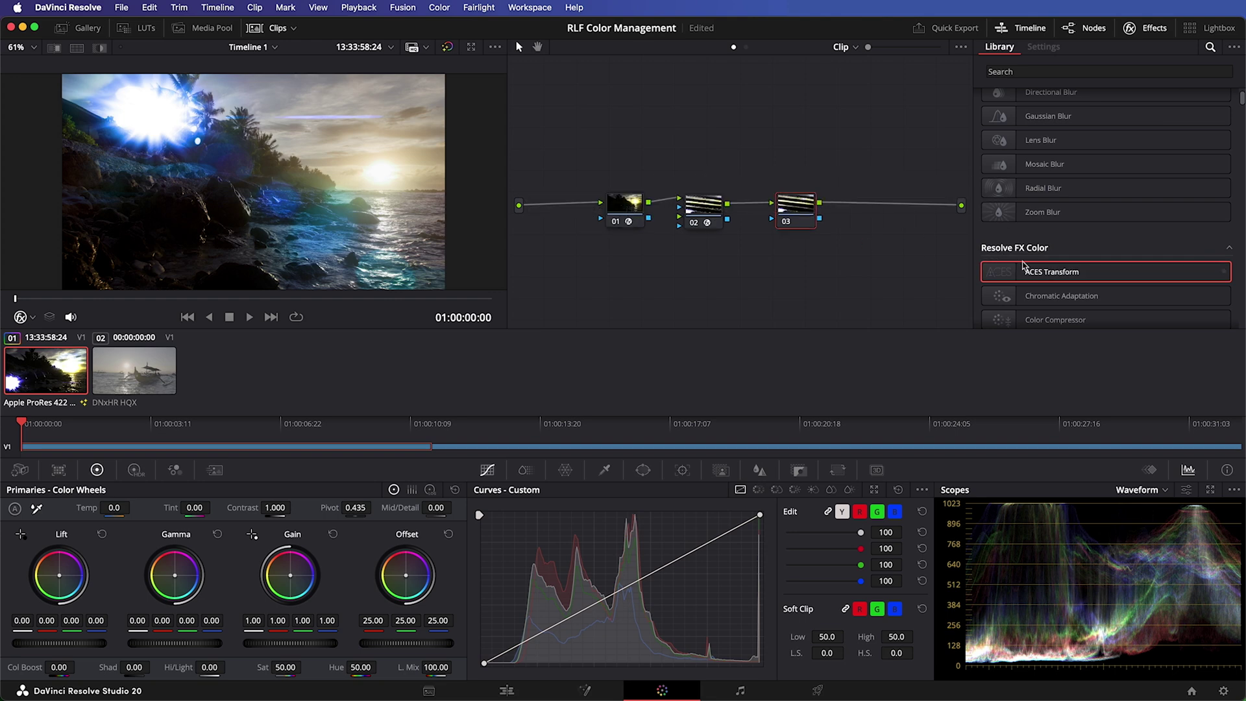
drag(1031, 271, 797, 206)
click(633, 202)
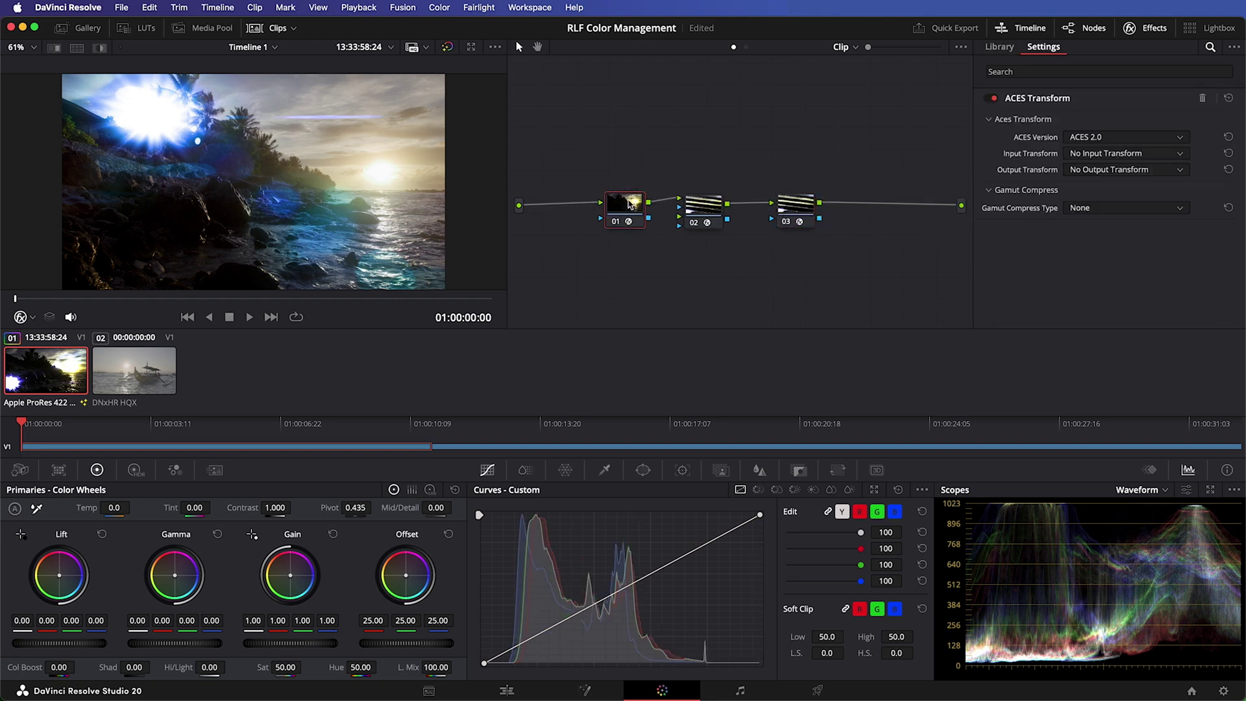
text(LOG TO LIN)
click(797, 205)
text(LIN TO LOG)
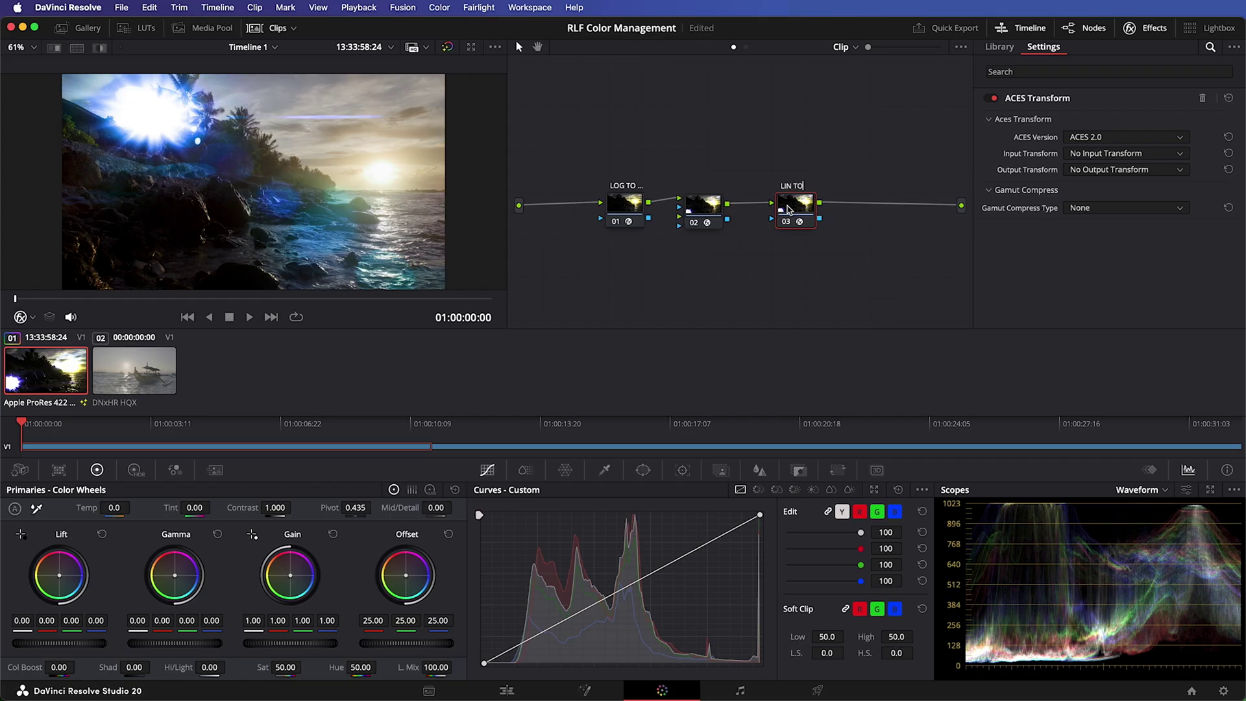
key(Return)
text(L...)
- Set node 01's ACES Transform to ACEScct - CSC input and ACEScg - CSC output
click(627, 205)
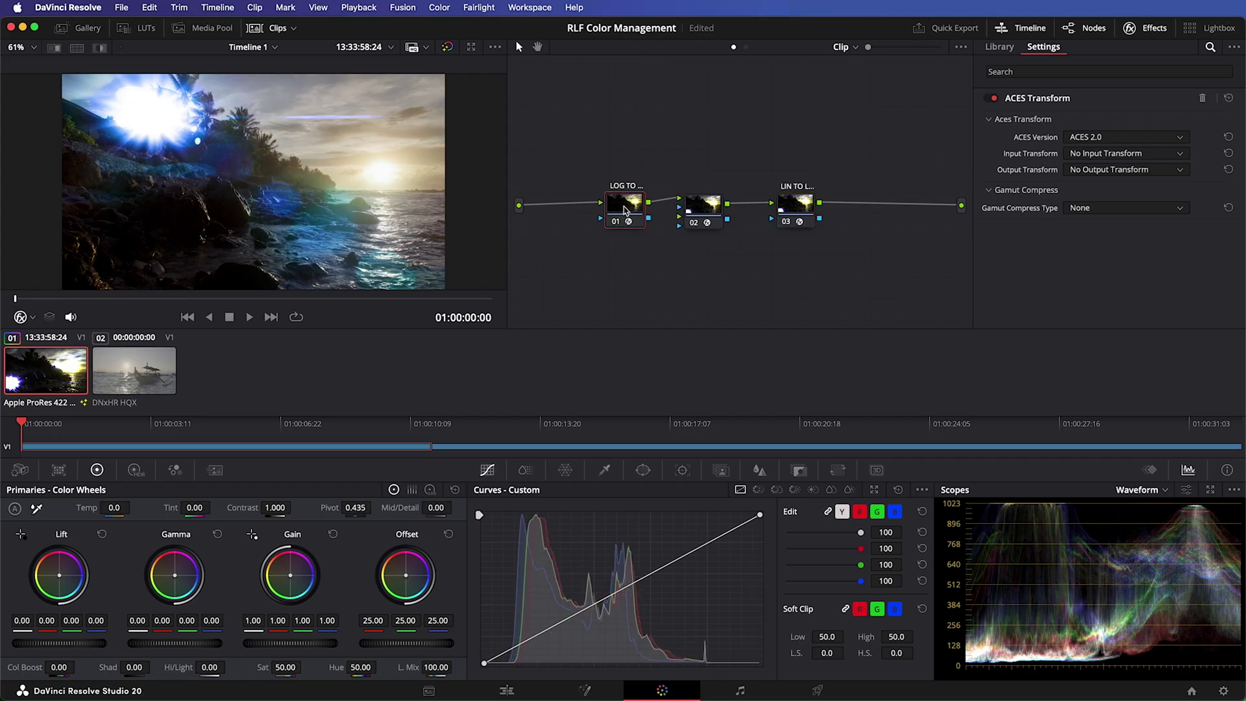
click(1155, 153)
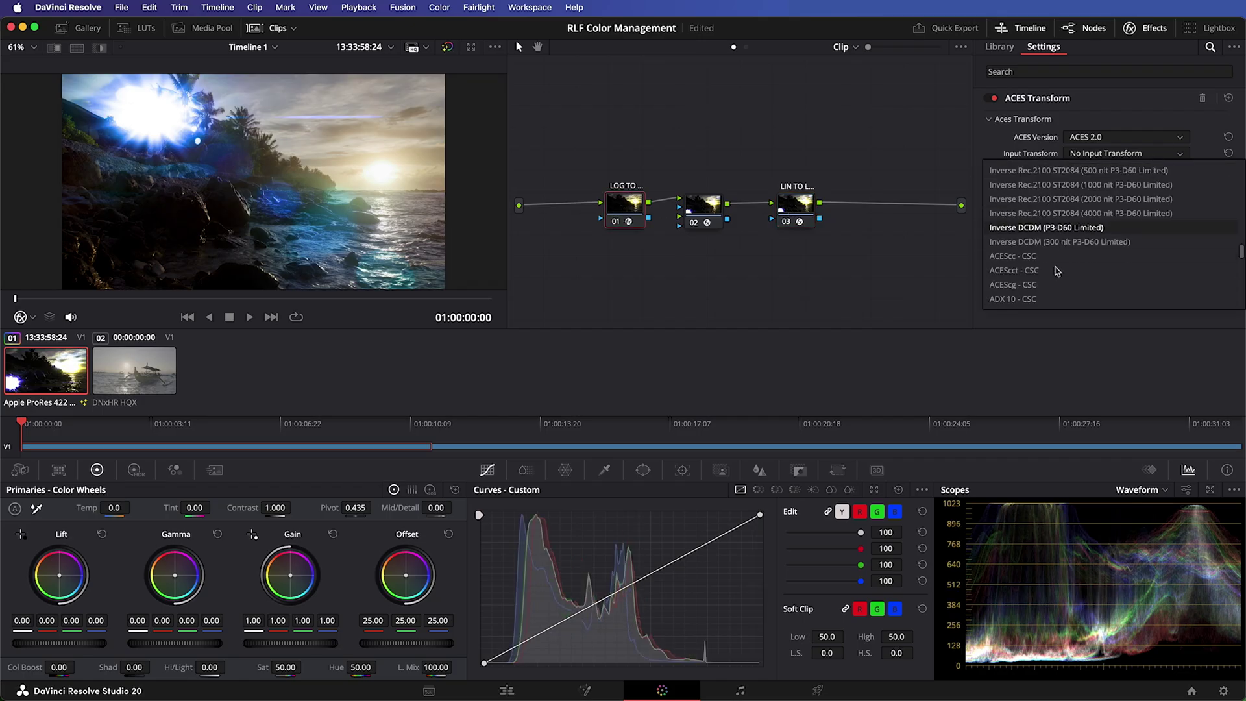
click(1034, 270)
click(1121, 170)
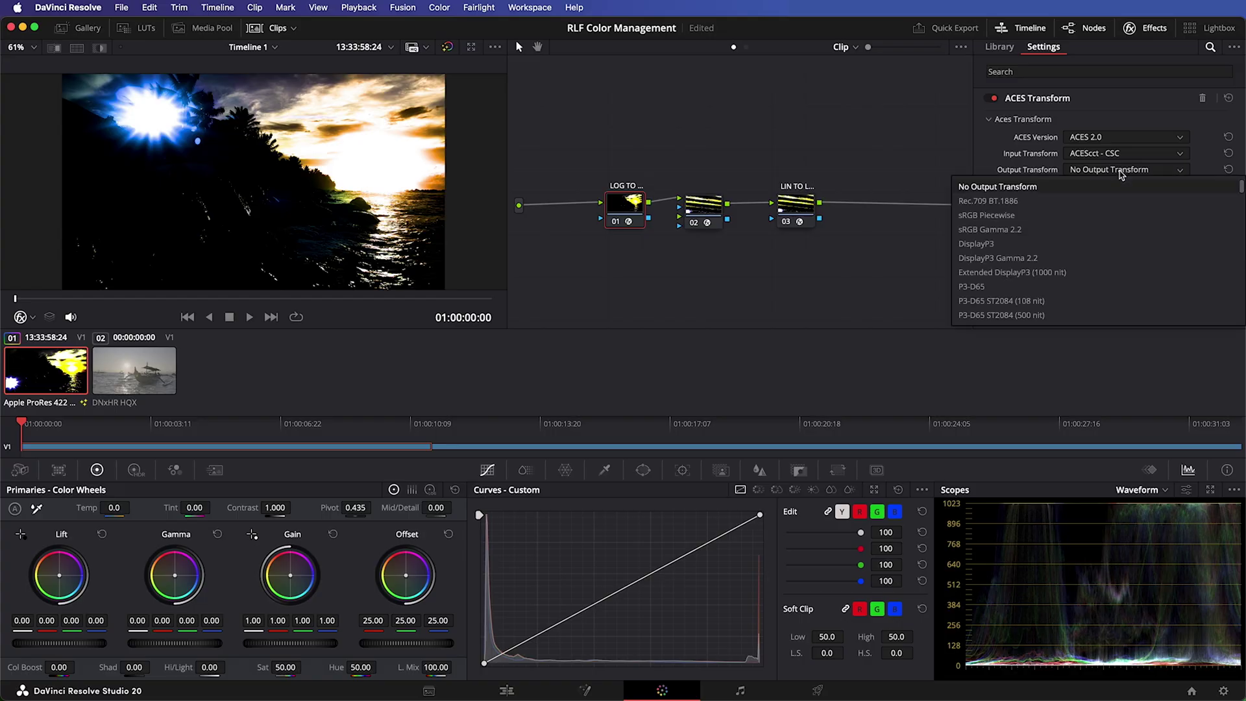
scroll(1012, 273, down, 5)
click(991, 314)
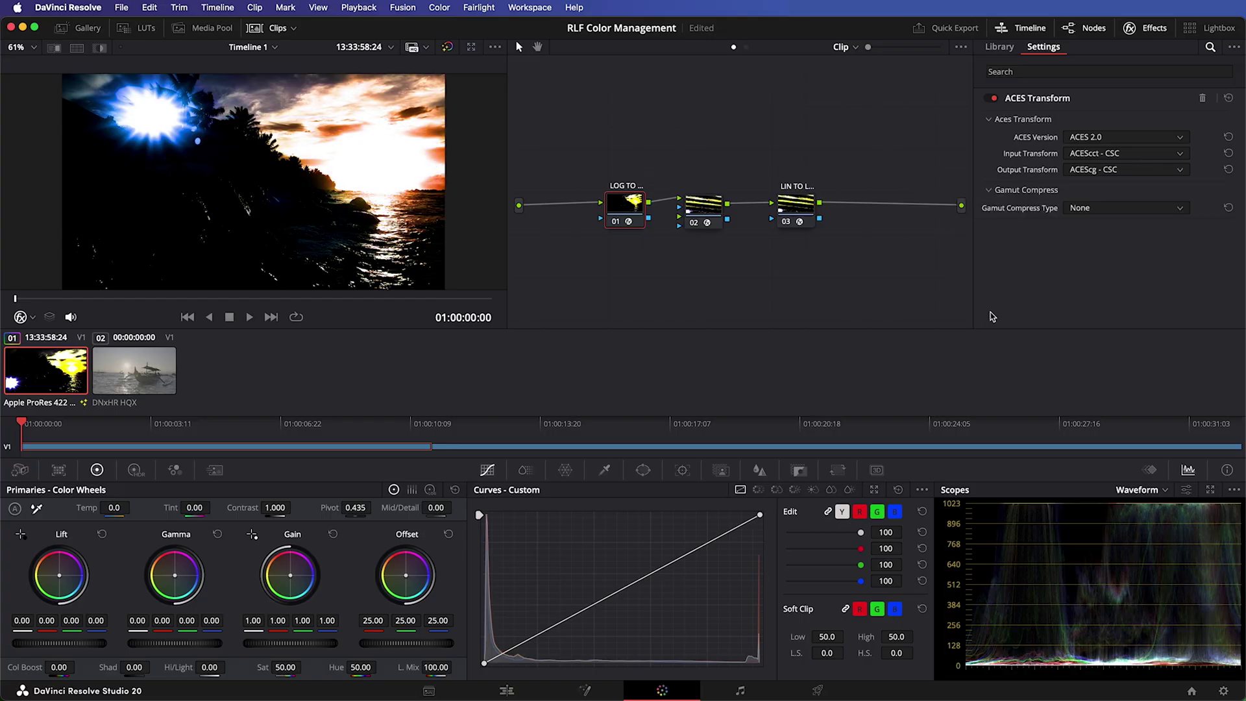
- Set node 03's transform to ACEScg - CSC input and ACEScct - CSC output, then reselect the flare node
click(1125, 153)
scroll(1047, 236, down, 5)
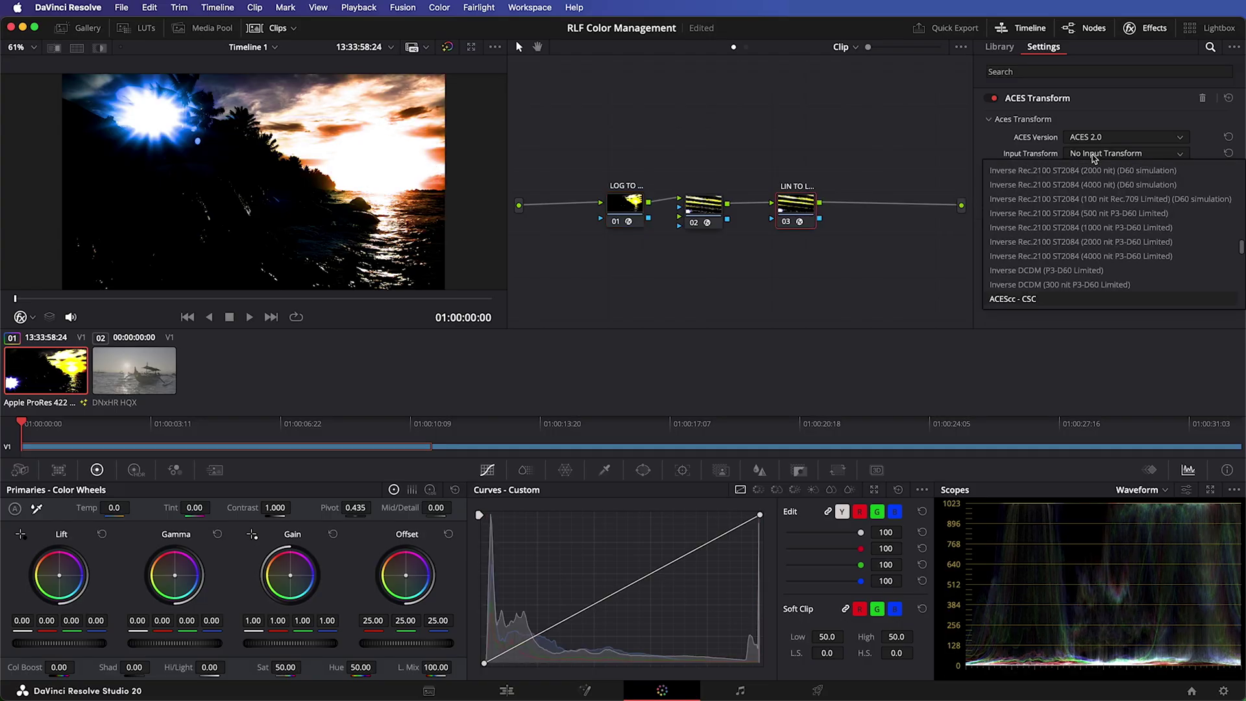
scroll(1047, 236, down, 2)
click(1012, 284)
click(1110, 170)
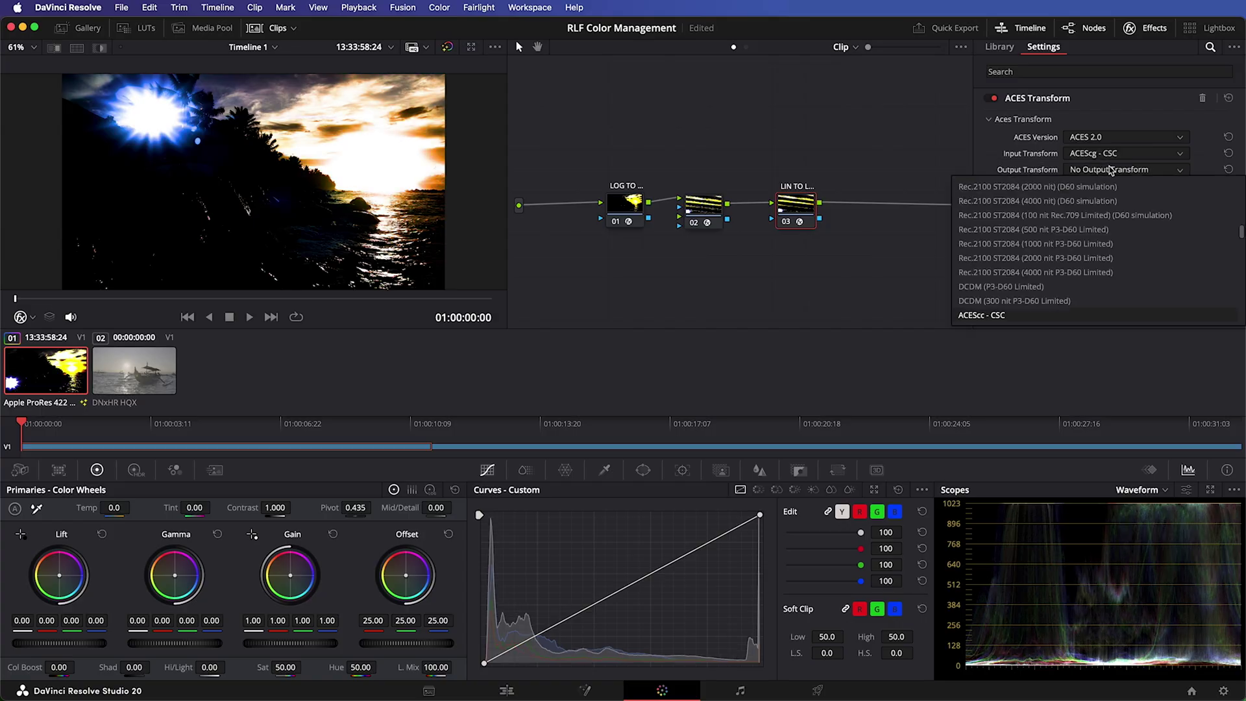
scroll(1047, 246, down, 5)
click(984, 314)
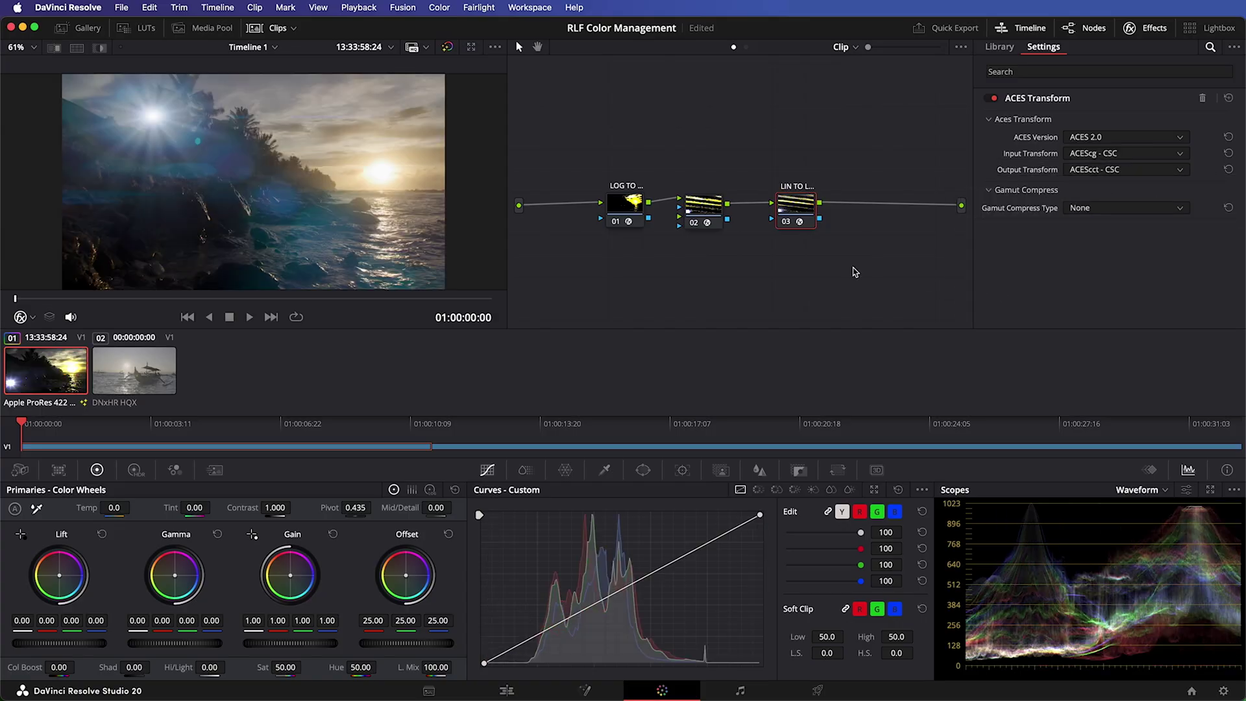
click(700, 208)
scroll(1008, 255, down, 5)
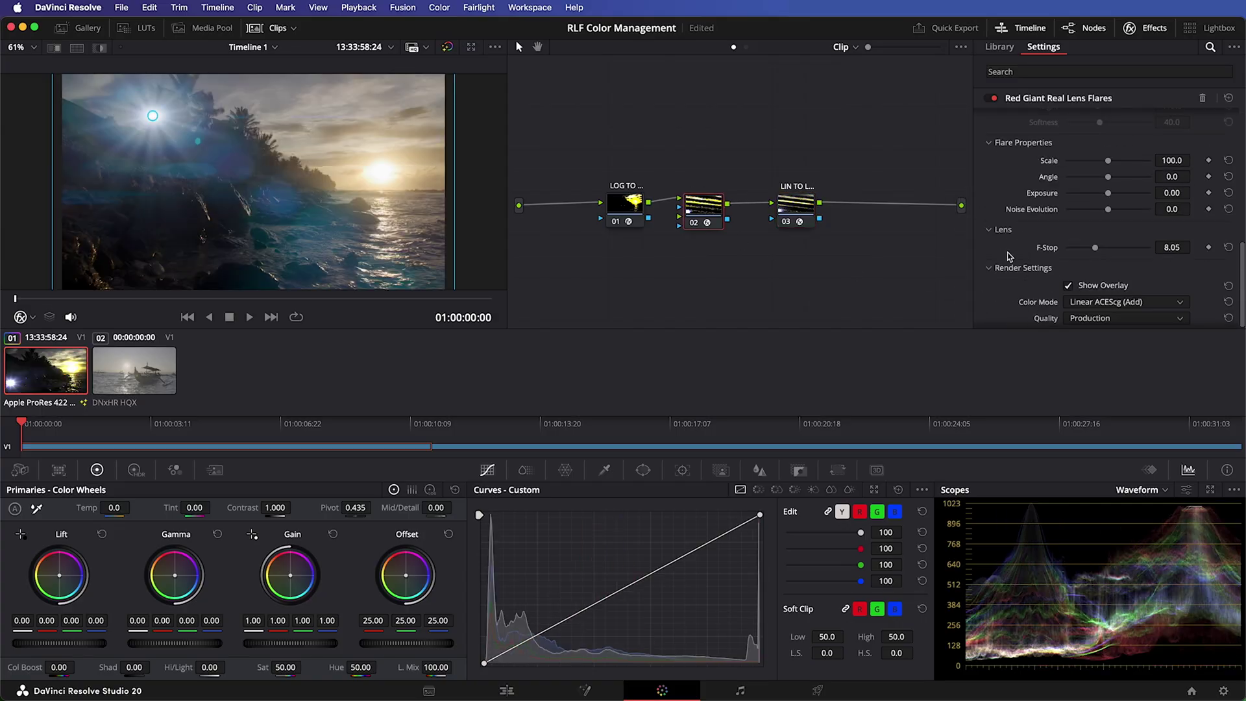
scroll(1009, 255, down, 3)
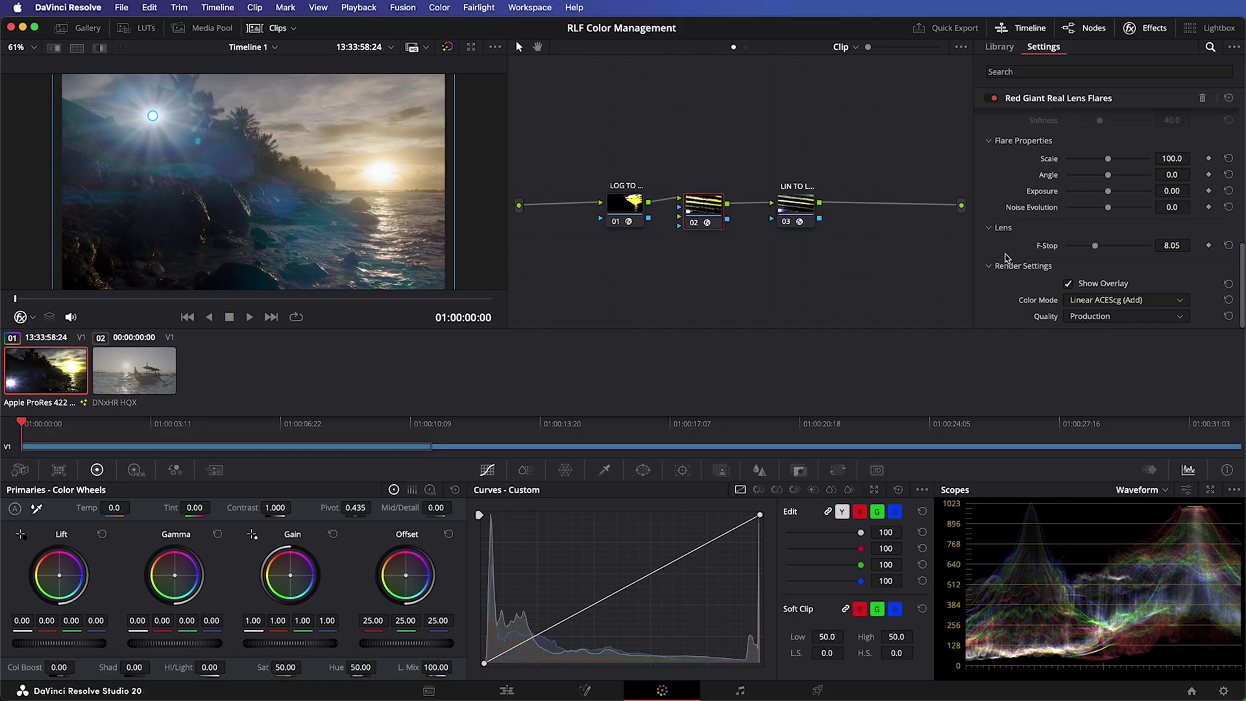
mouse_move(1047, 246)
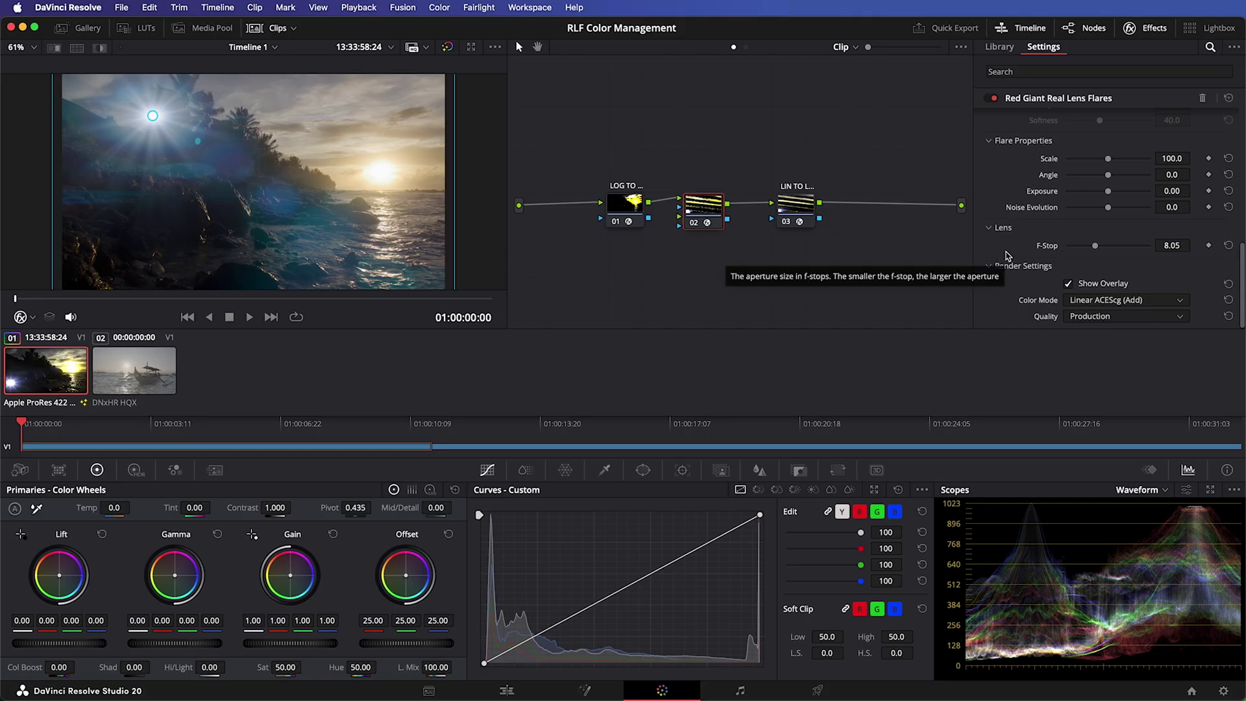
click(628, 207)
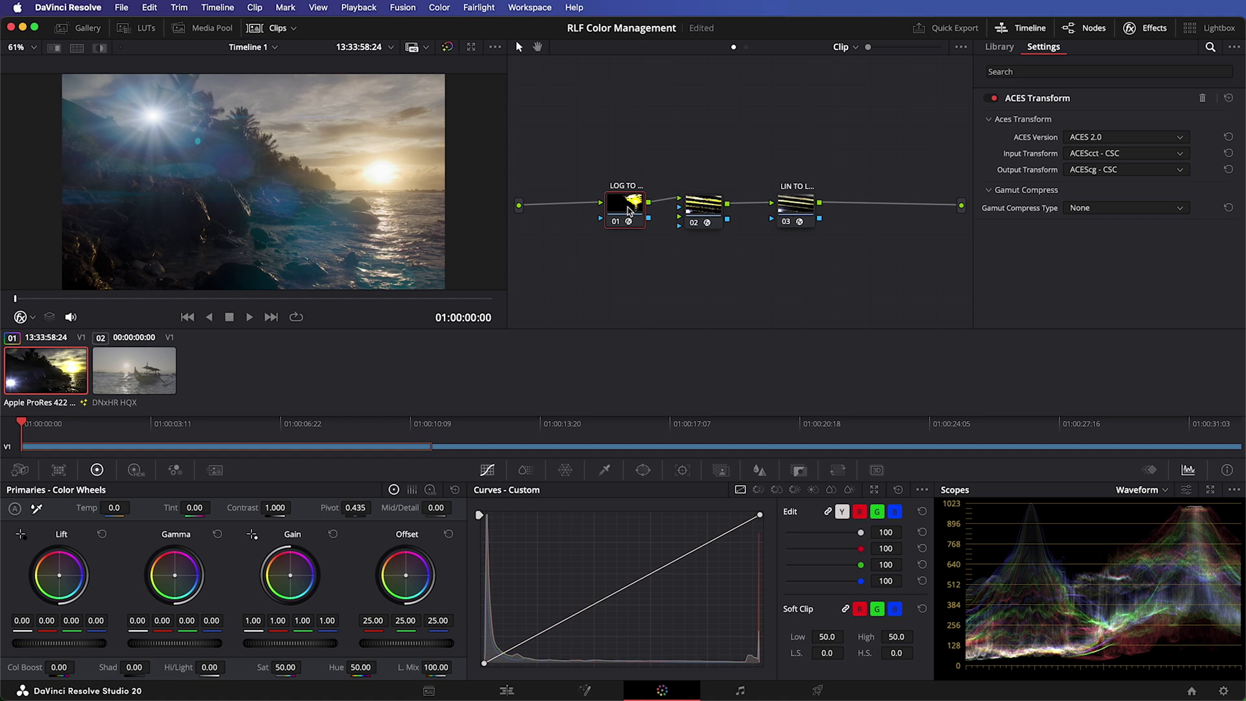
click(792, 208)
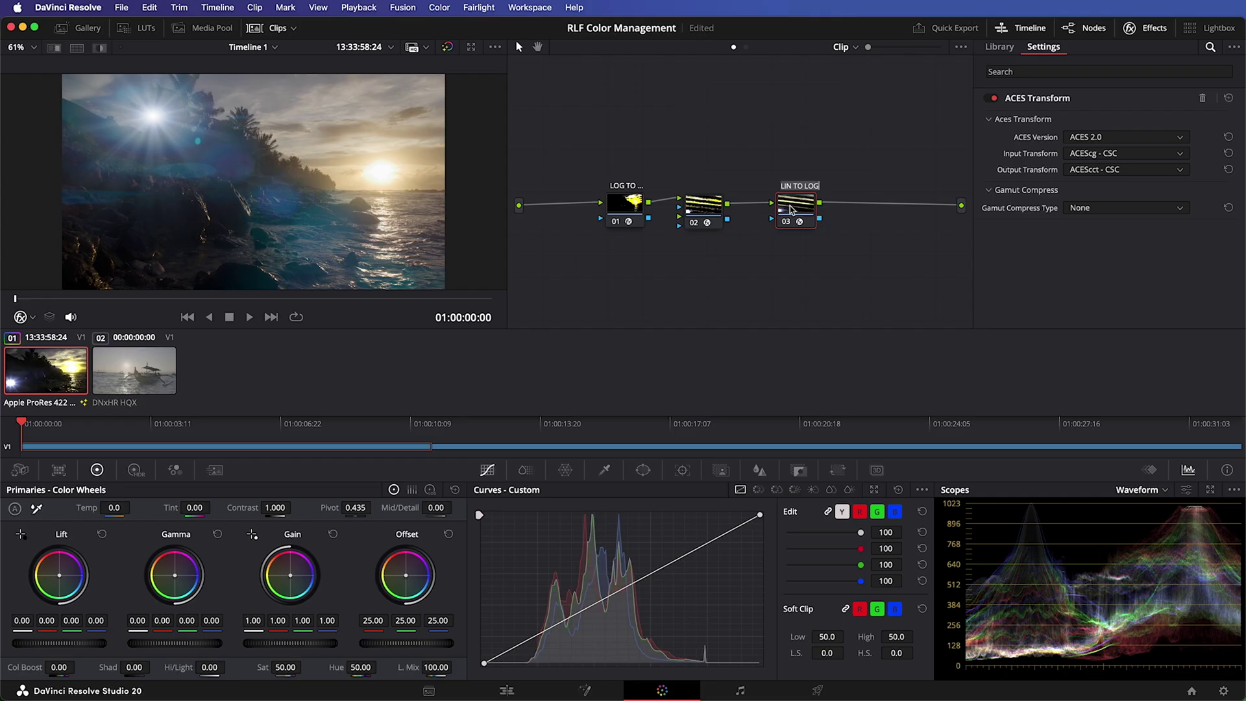
click(771, 273)
click(586, 691)
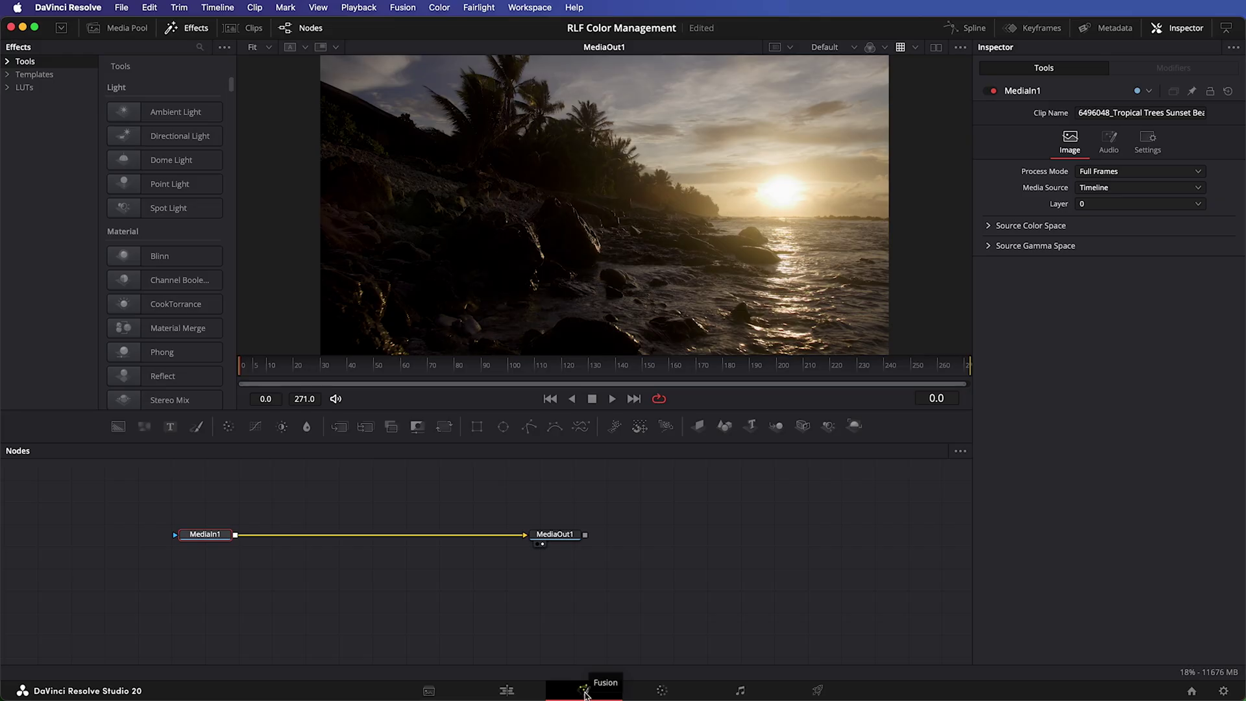
click(507, 691)
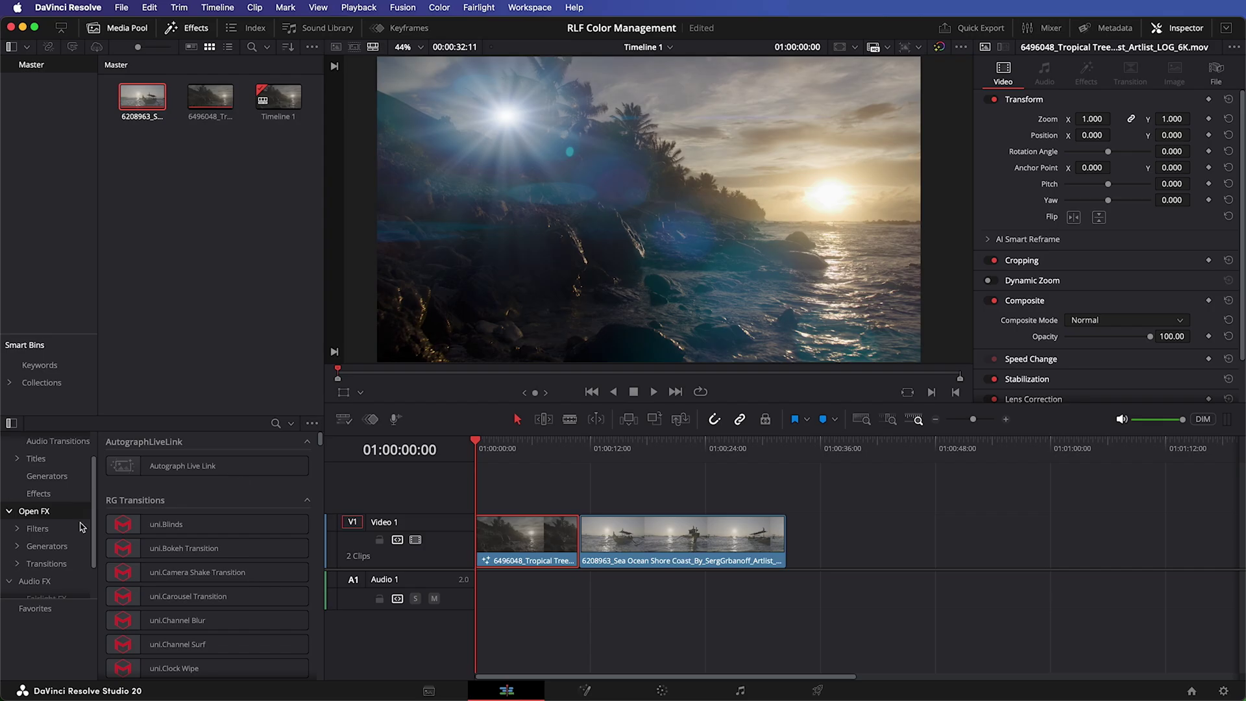
- Drag the RealLensFlares1 light source off the sun to X 0.589, Y 0.679
click(670, 692)
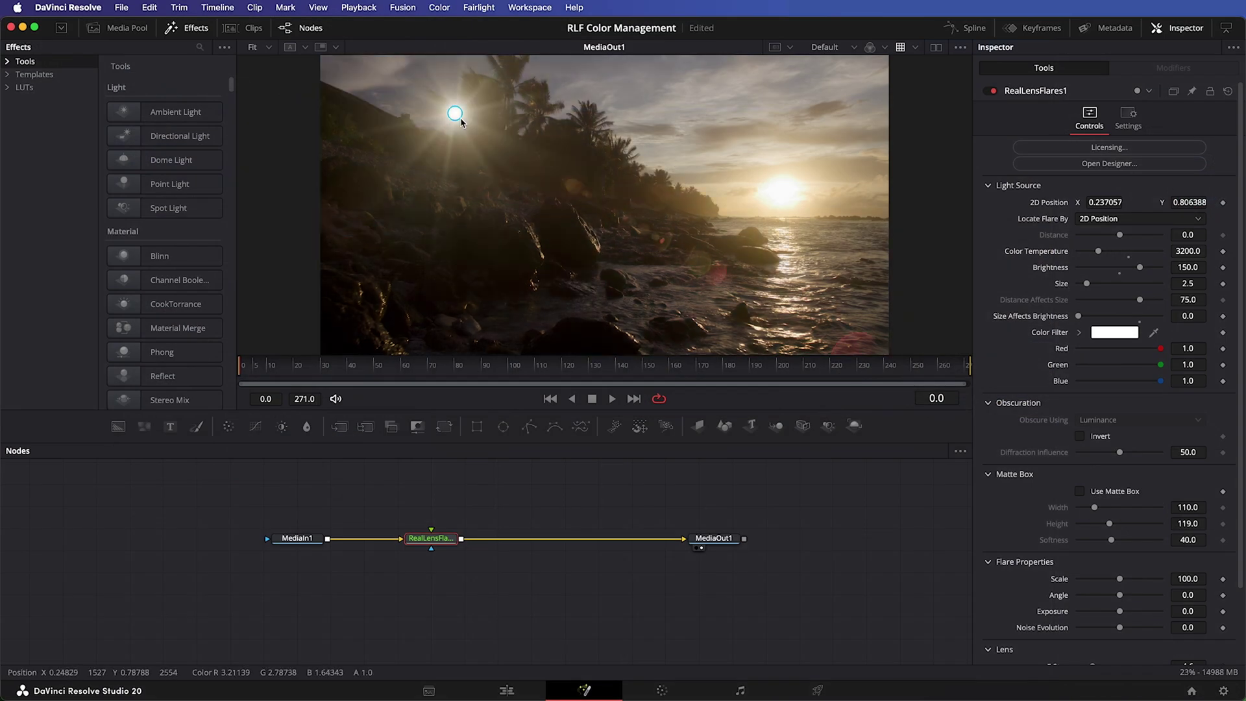
mouse_move(456, 116)
mouse_down()
mouse_move(656, 154)
mouse_move(779, 194)
mouse_up()
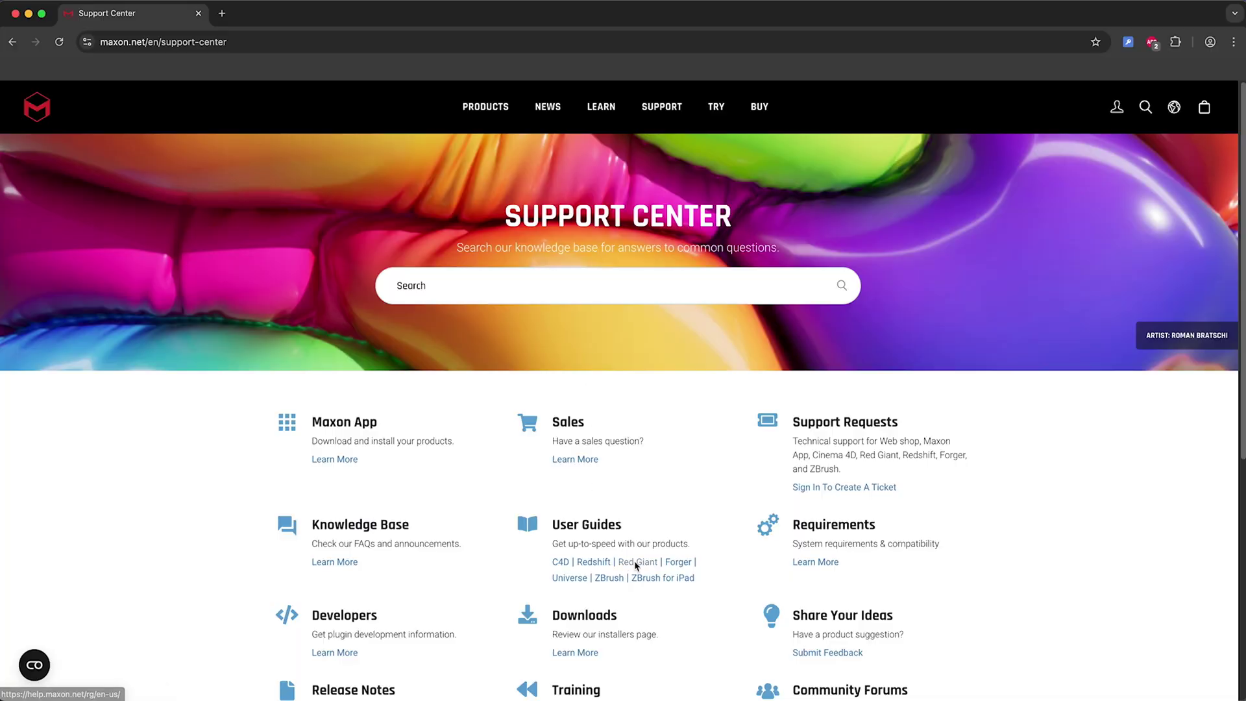
- Browse Red Giant guides via VFX > Real Lens Flares, Designer and Schmutz to Core Projections
click(638, 577)
click(26, 328)
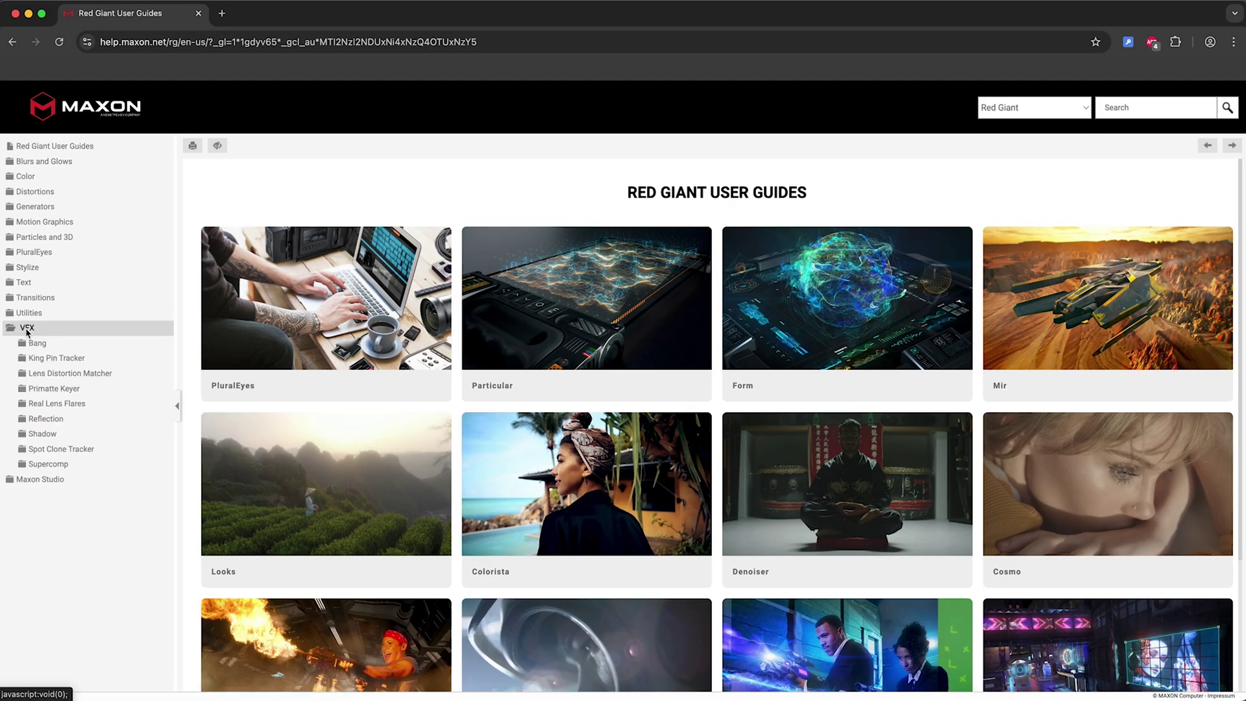
click(57, 404)
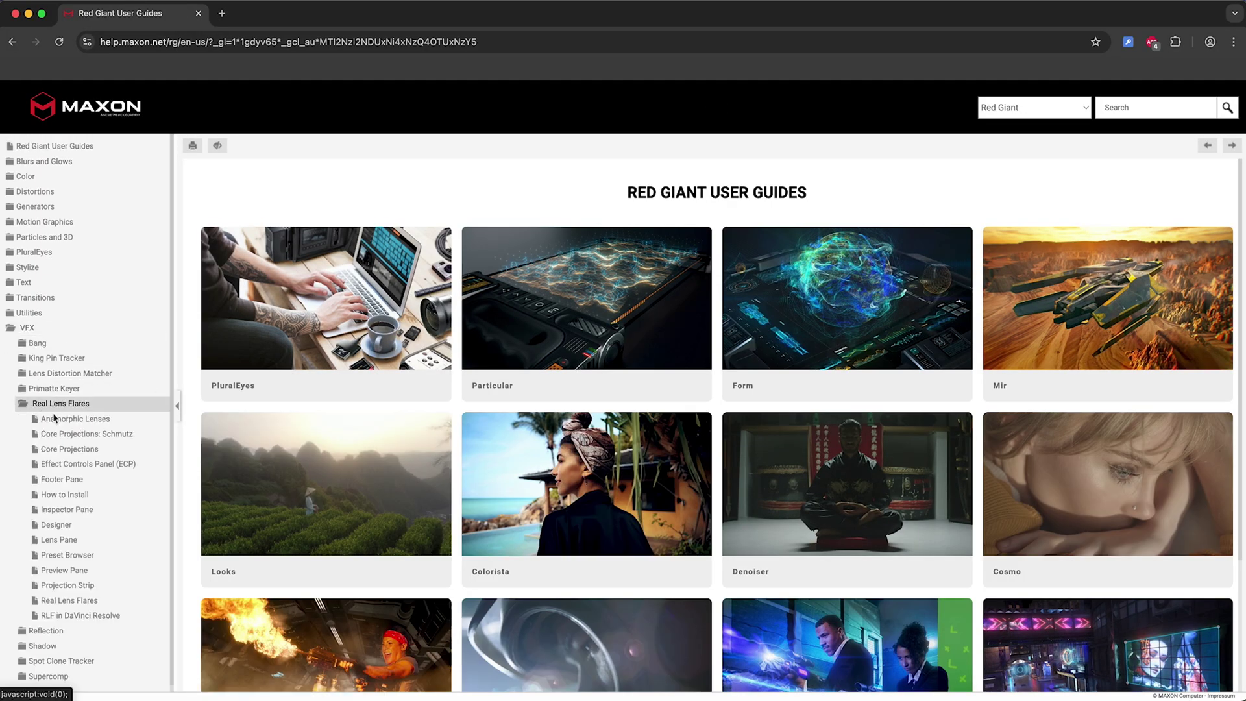
click(56, 525)
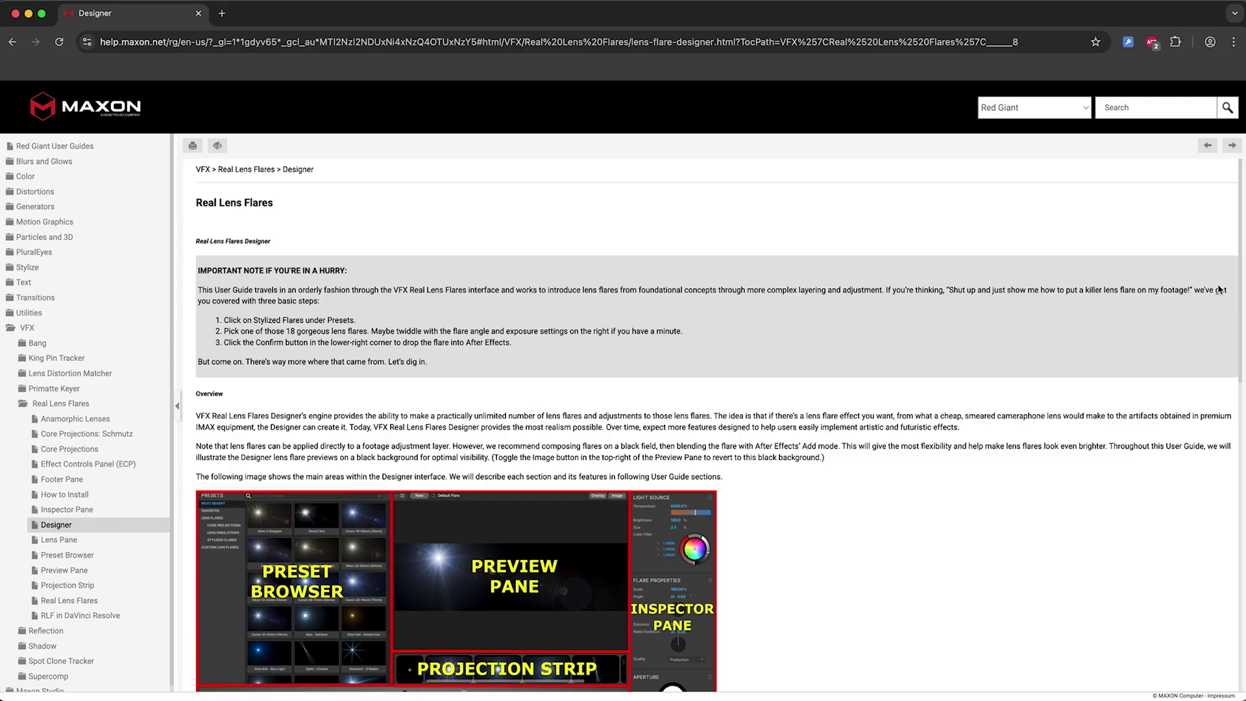
drag(1241, 276, 1242, 353)
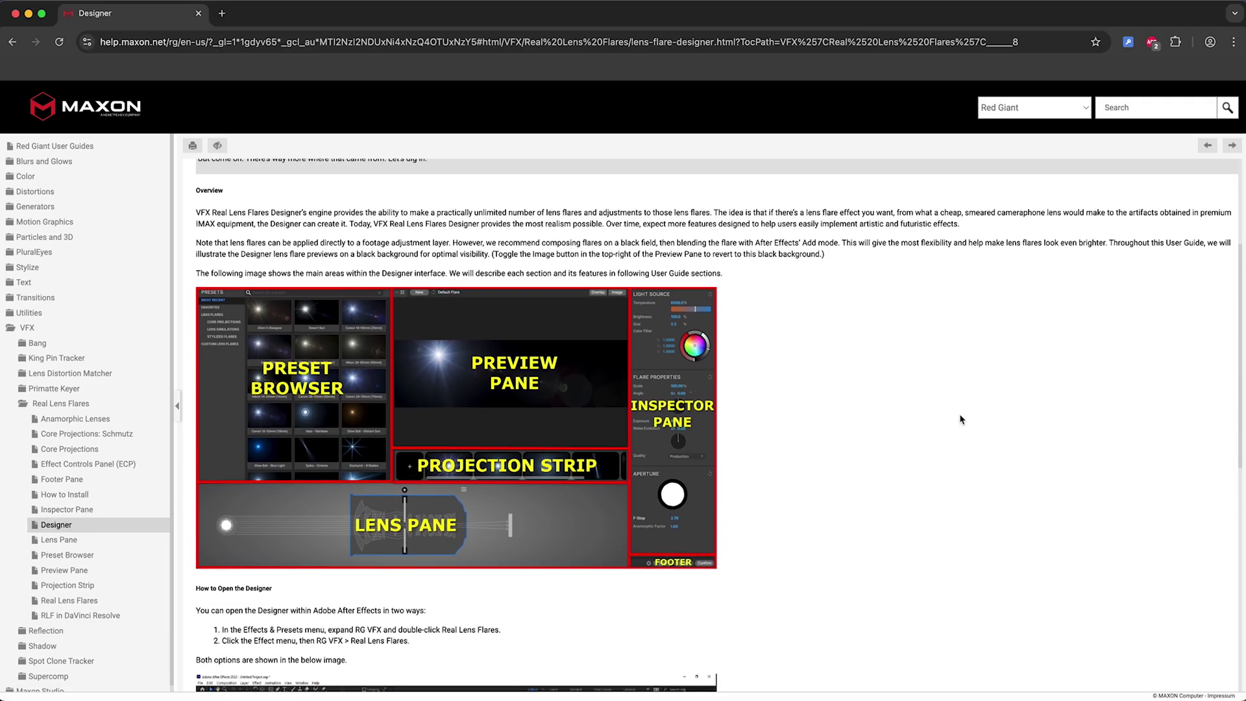
click(87, 434)
scroll(317, 477, down, 5)
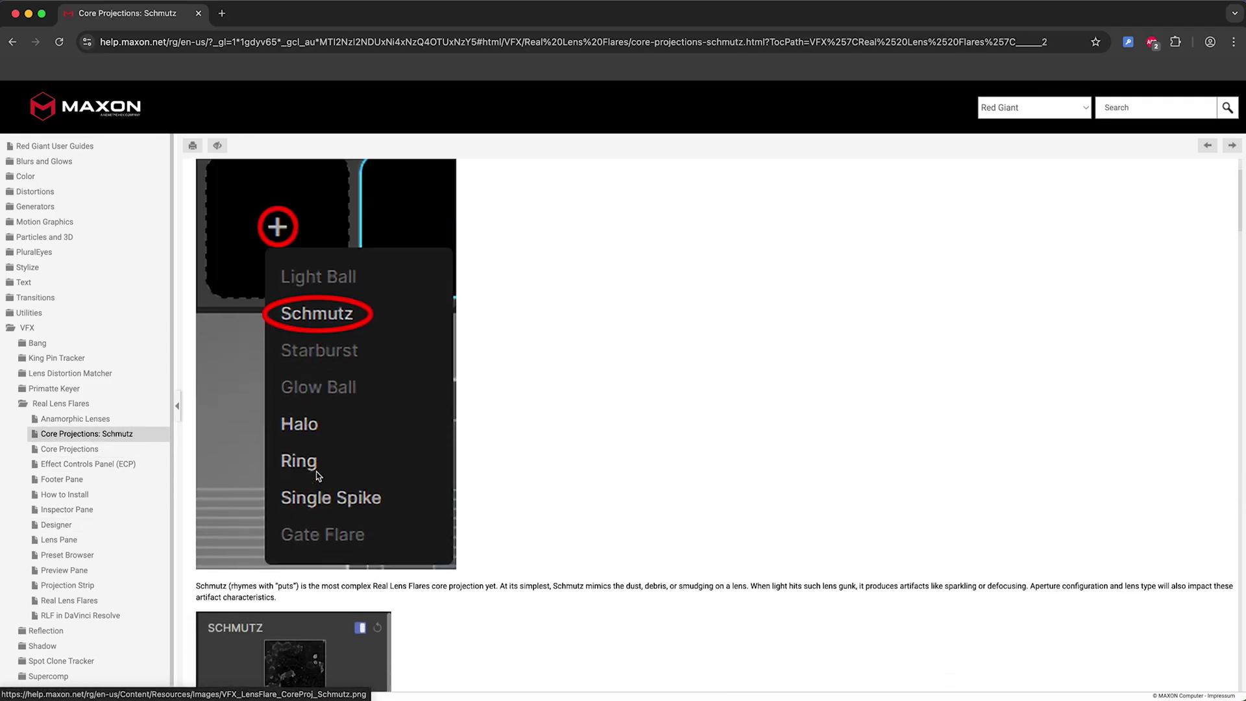
scroll(317, 477, down, 5)
click(69, 449)
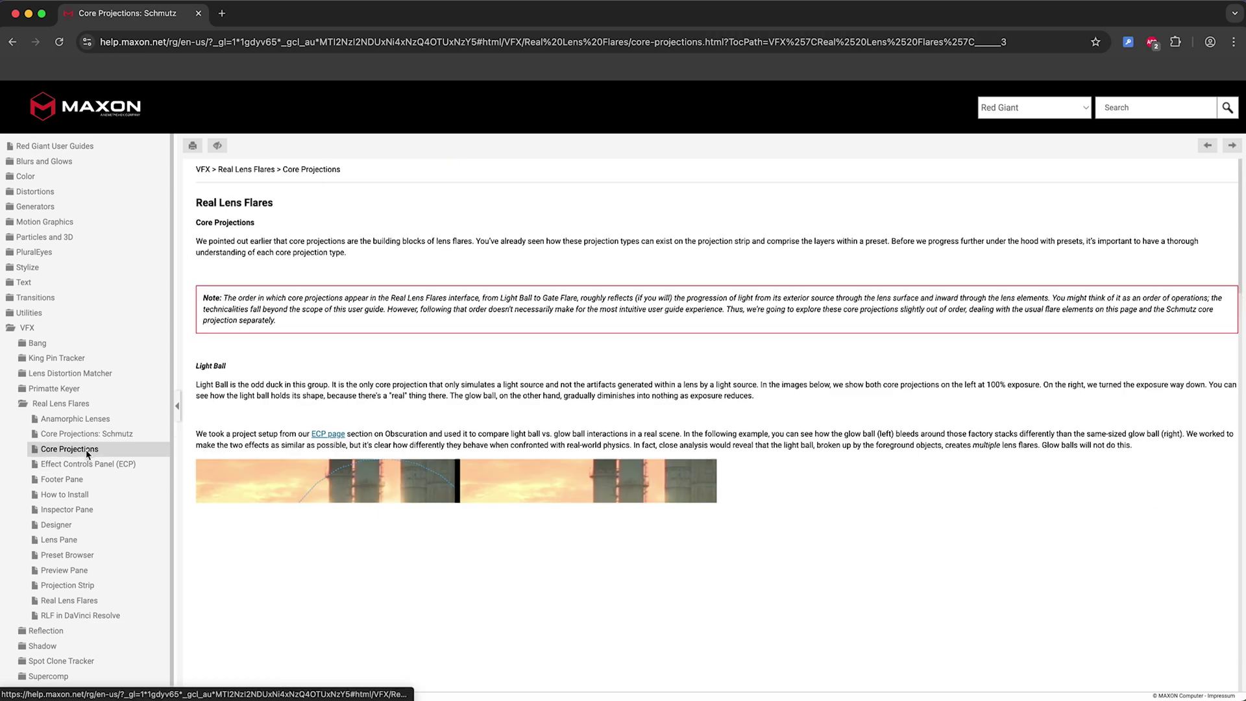
drag(1240, 177, 1241, 191)
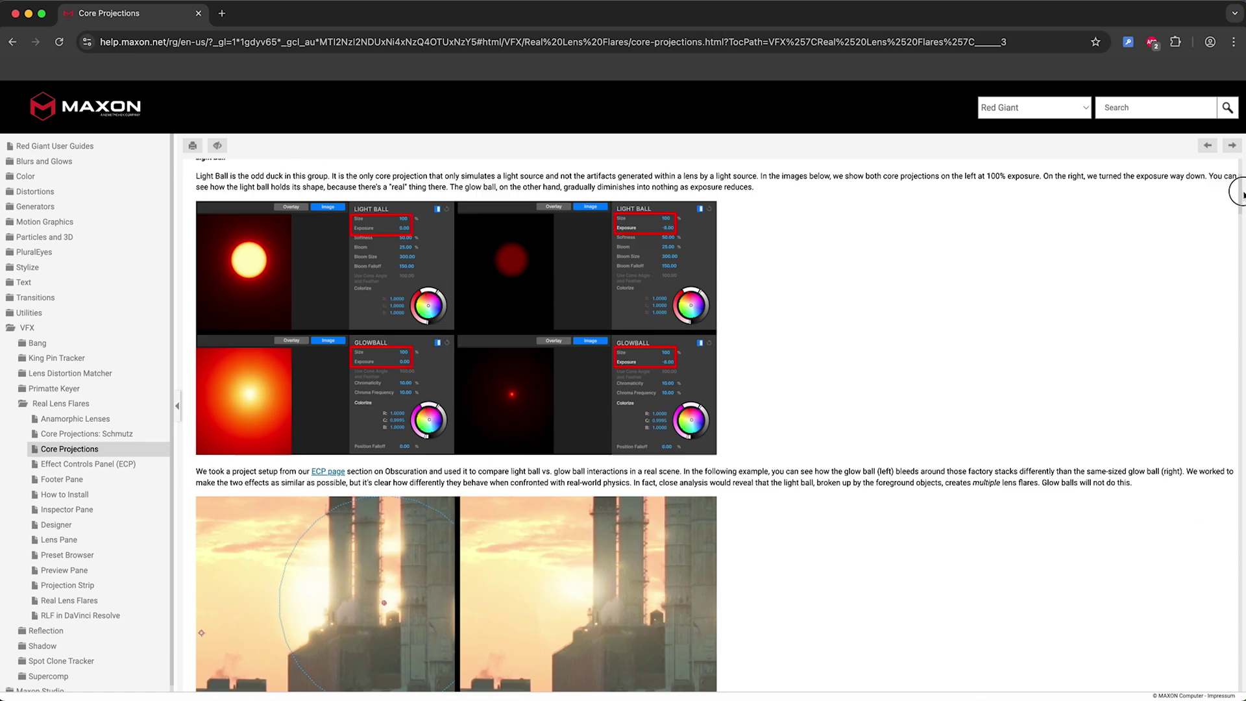